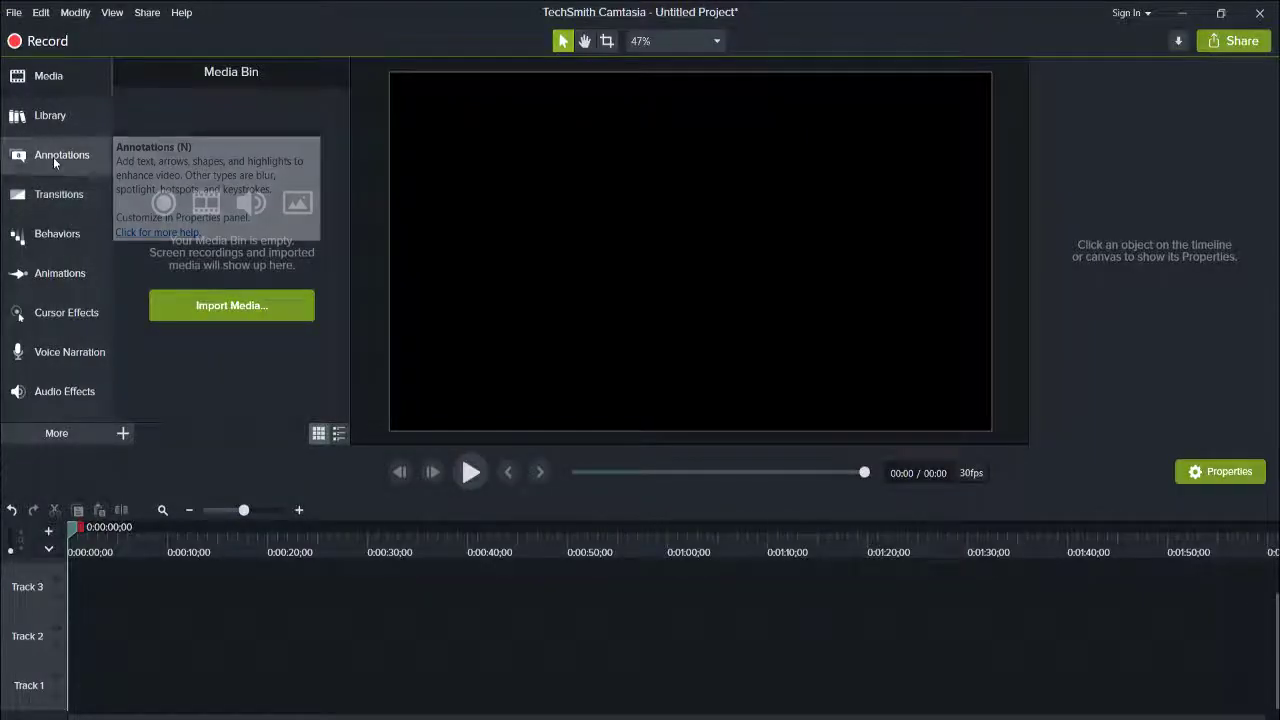
Drag the 'yellow' background from the LibPkg library onto Track 3 and play the preview
click(50, 116)
click(250, 103)
click(249, 225)
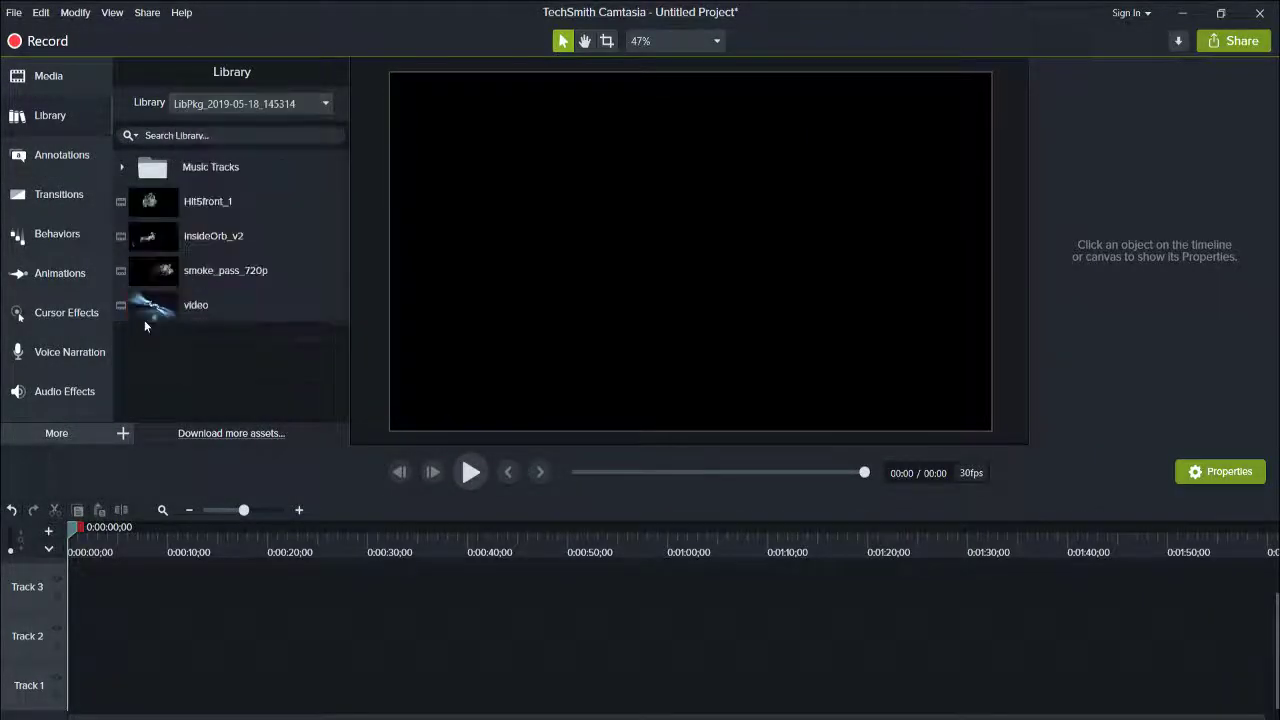
click(250, 103)
click(220, 204)
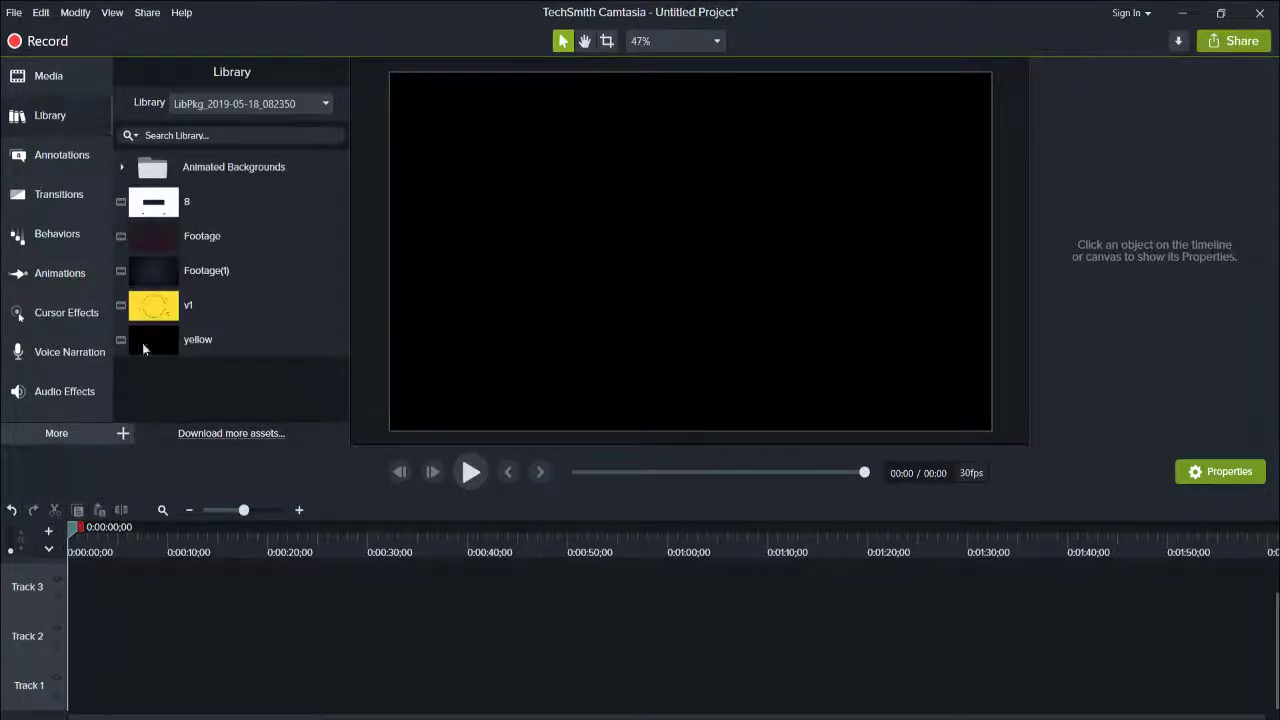
drag(143, 343, 125, 588)
click(474, 471)
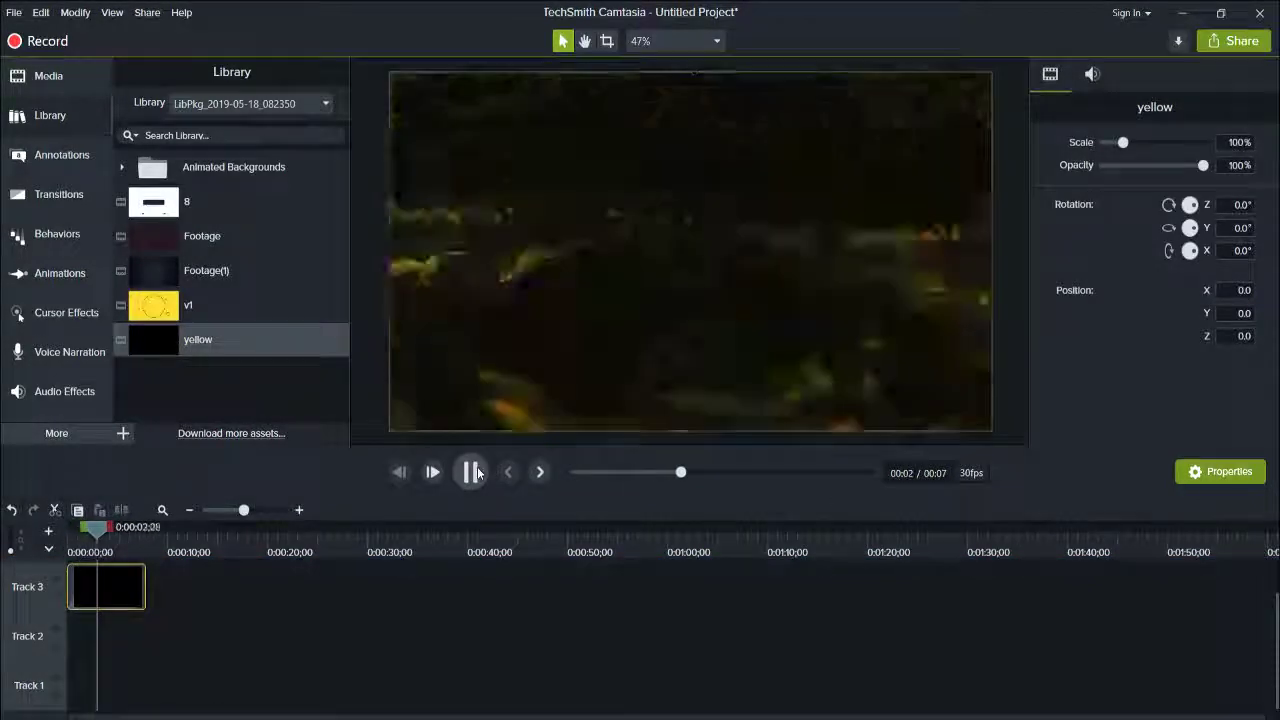
Add a text callout in a curly script font reading 'MS online Learning'
click(474, 471)
click(61, 155)
click(172, 313)
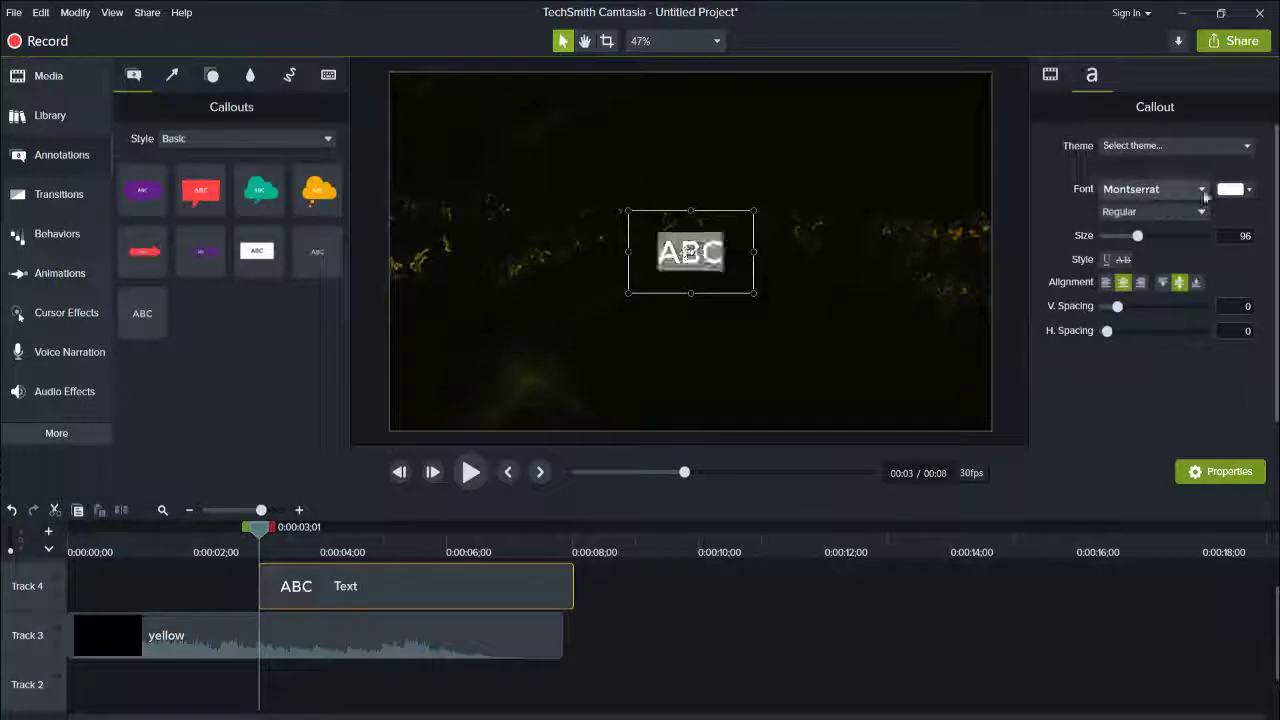
click(1200, 189)
scroll(1177, 419, down, 3)
click(1160, 420)
text(MS online)
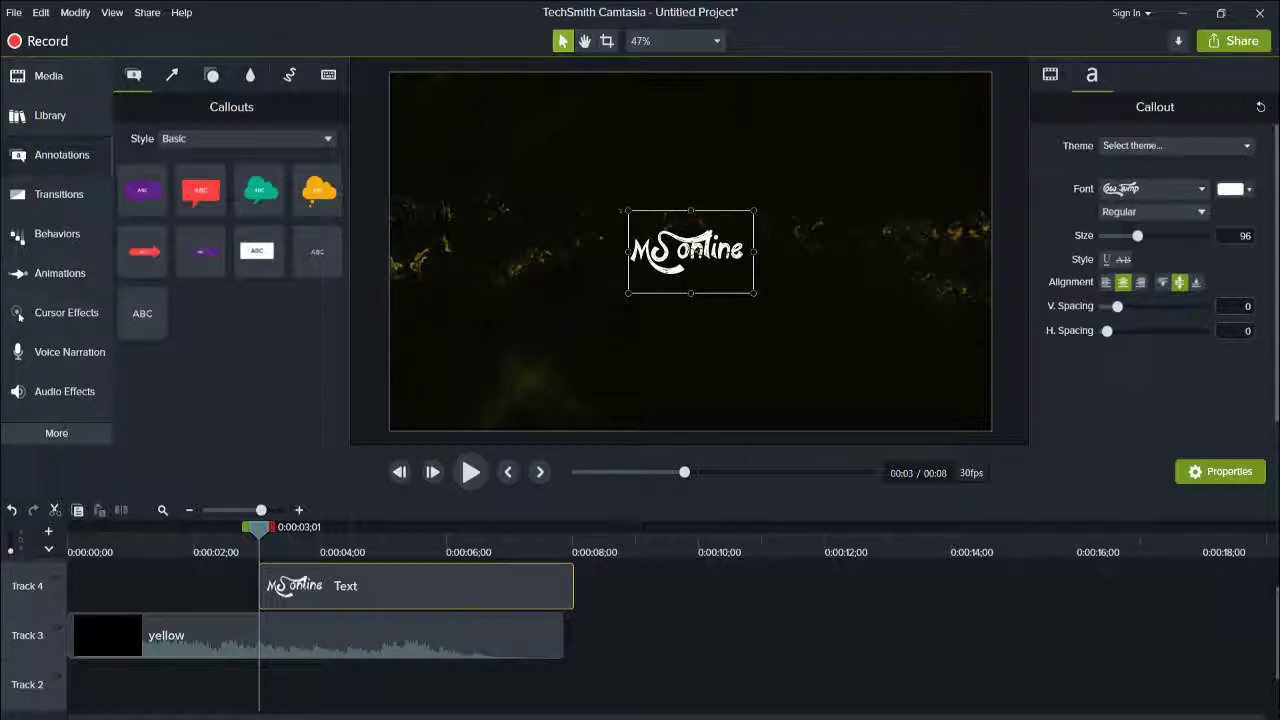
text(Learning)
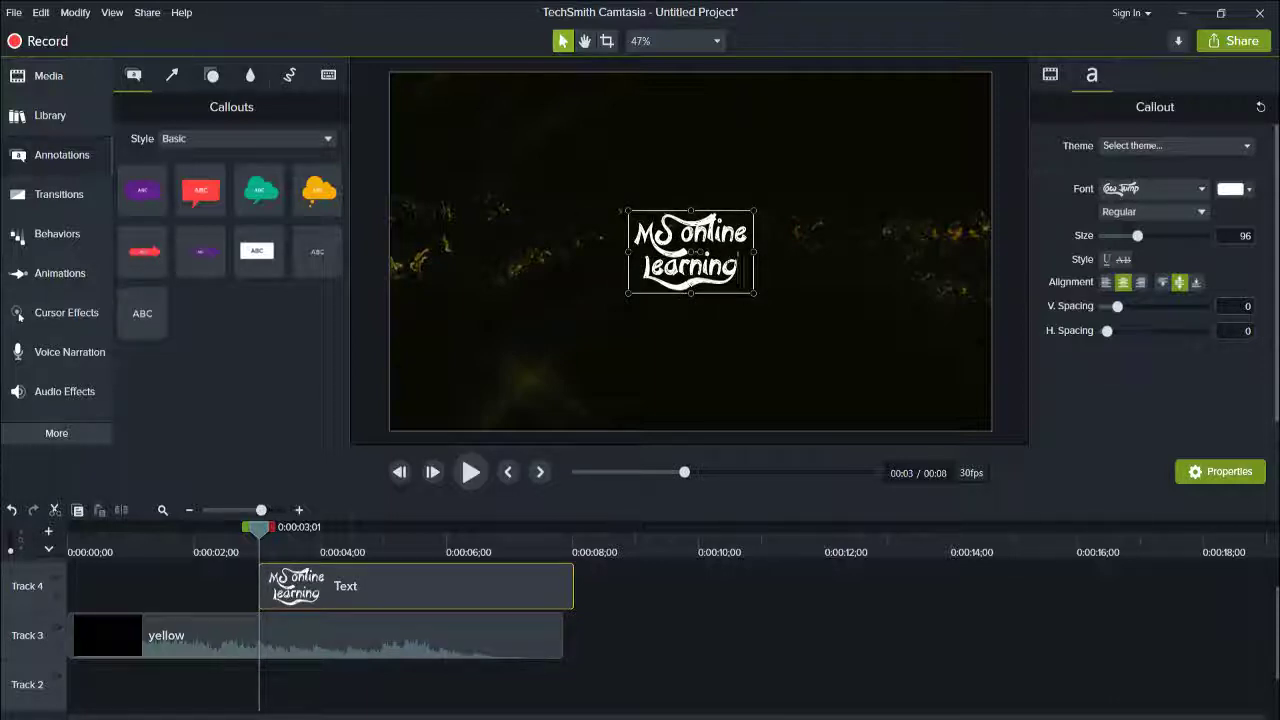
Widen the subtitle, set its size to 160, move it below centre, and add another callout
drag(627, 251, 500, 251)
key(ctrl+a)
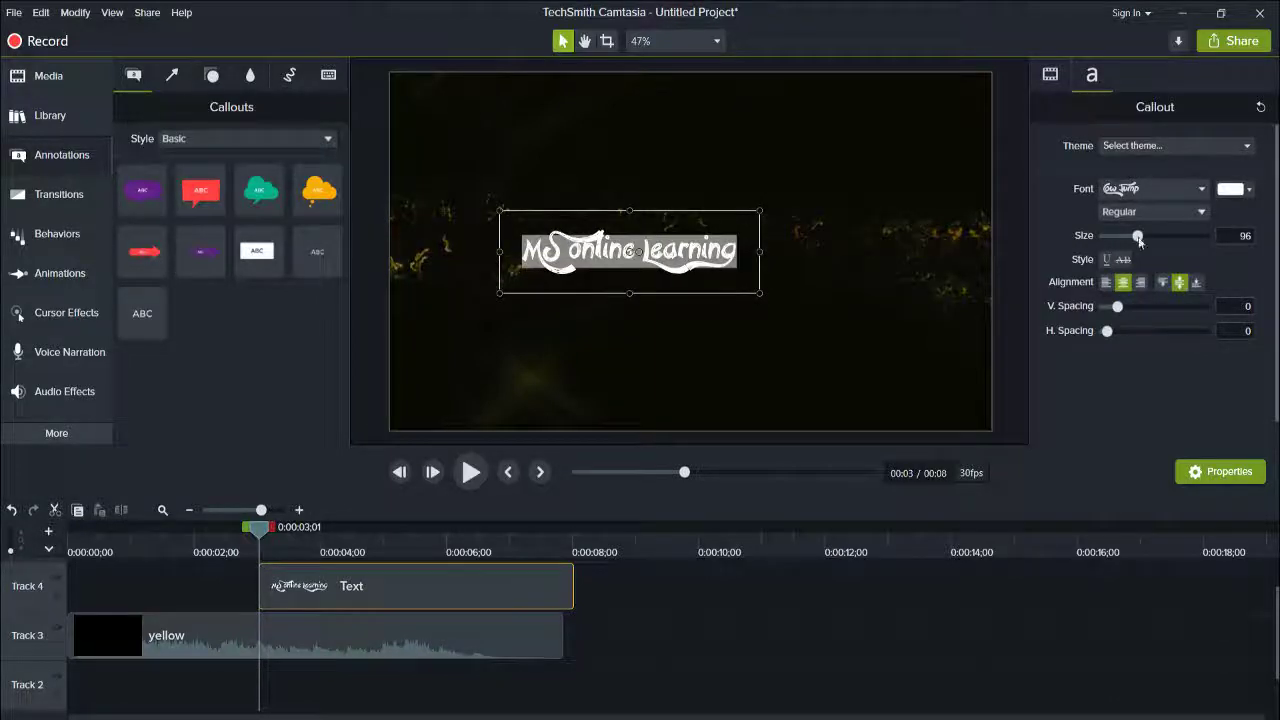
drag(1138, 236, 1164, 236)
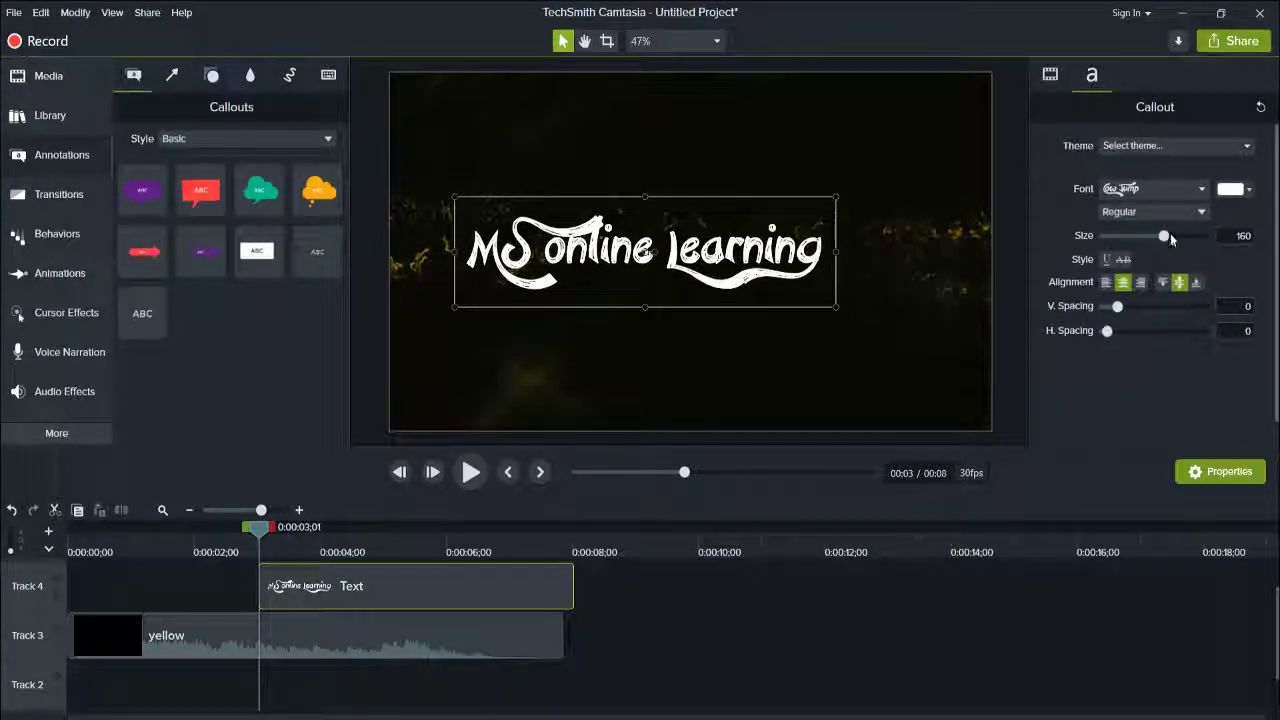
drag(645, 251, 651, 352)
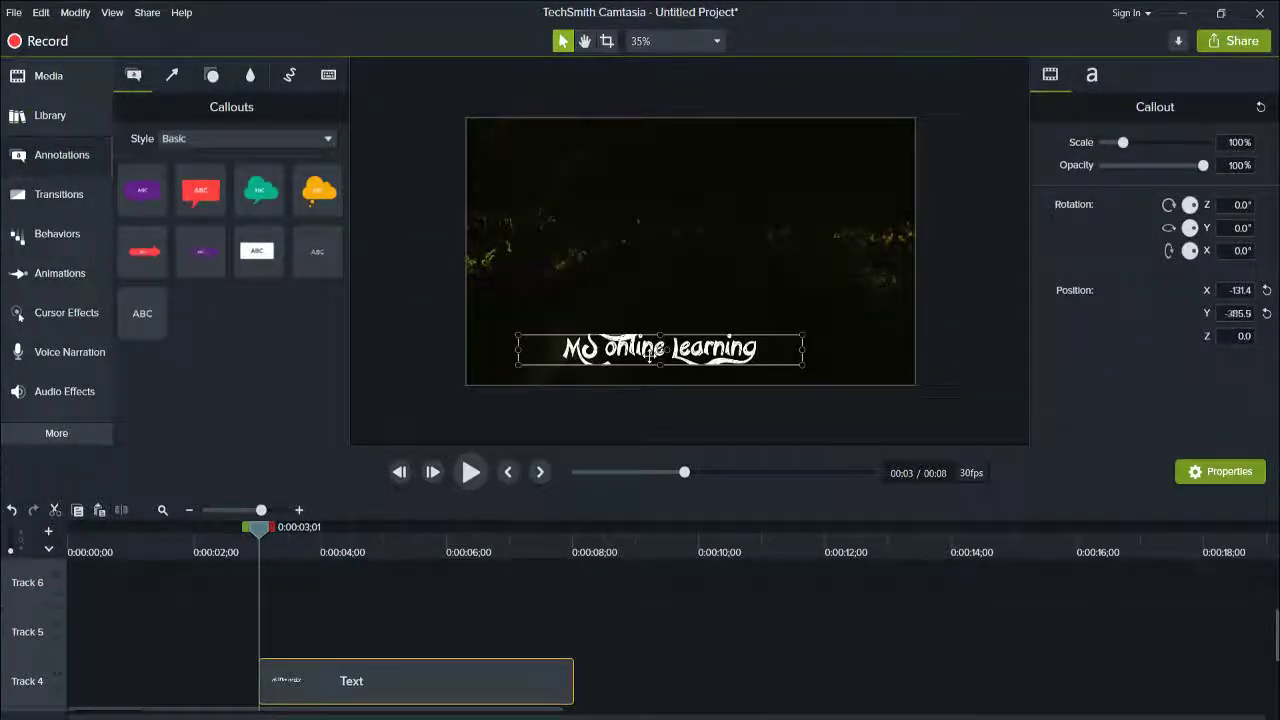
drag(801, 347, 887, 341)
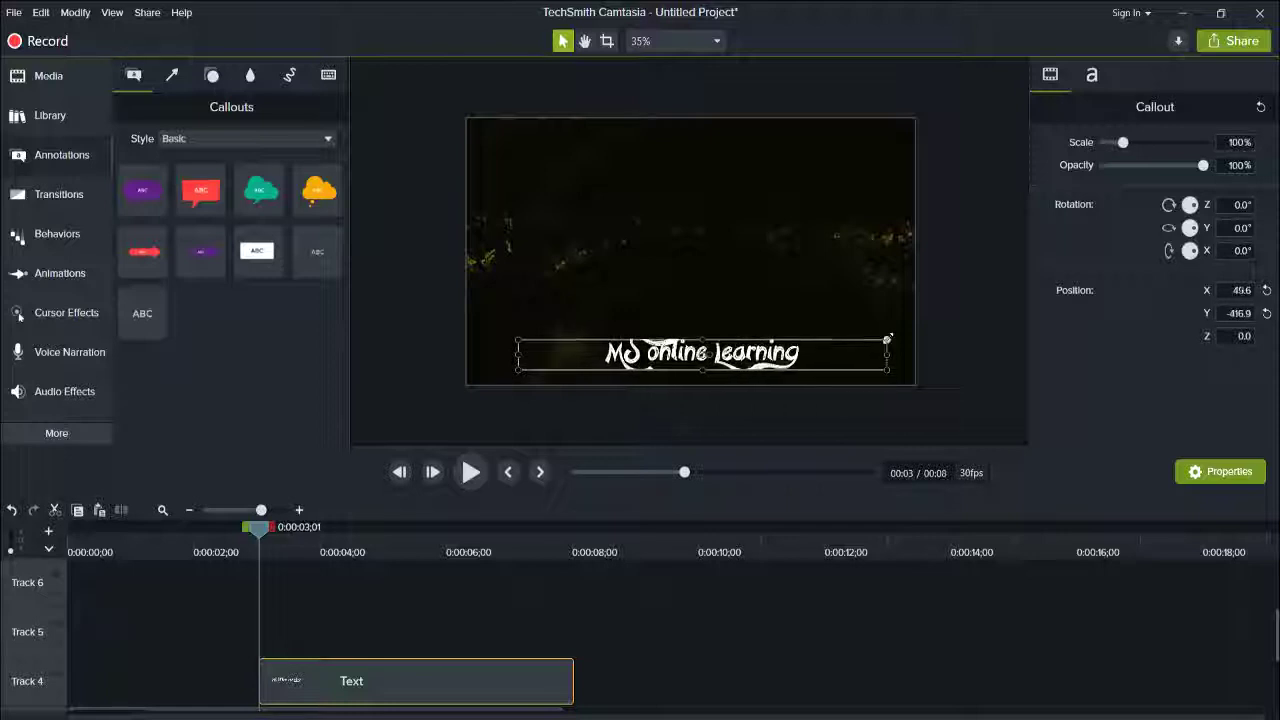
mouse_move(703, 358)
mouse_down()
mouse_move(643, 350)
mouse_move(681, 281)
mouse_up()
drag(142, 313, 680, 222)
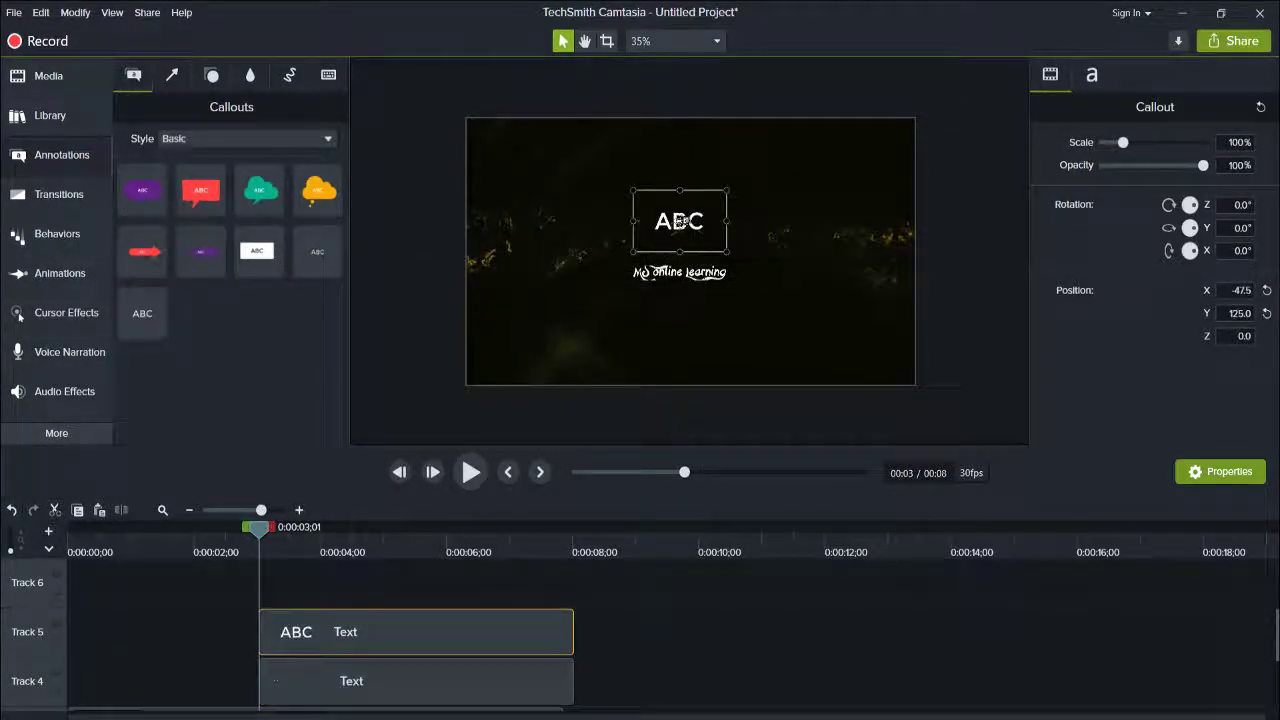
Change the new callout's text to 'Youtube' in the Impact font
double_click(680, 222)
text(Youtube)
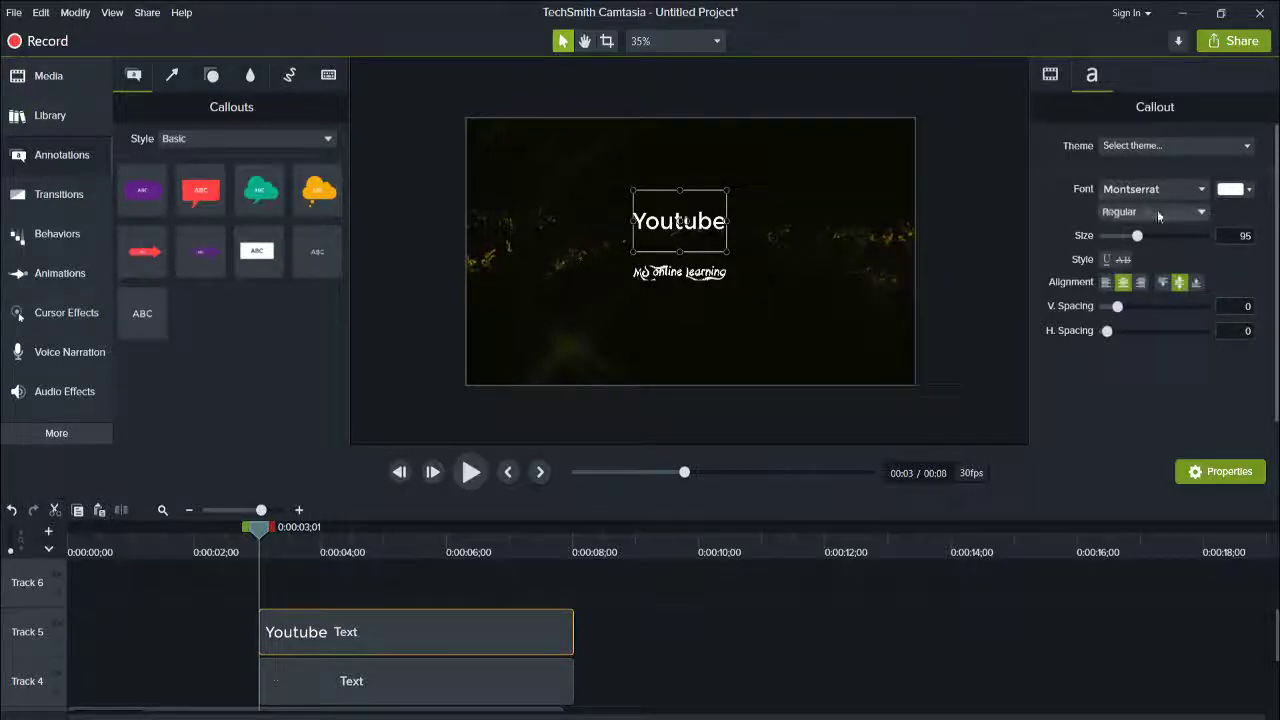
click(1150, 189)
scroll(1170, 350, down, 3)
scroll(1170, 350, down, 3)
key(Escape)
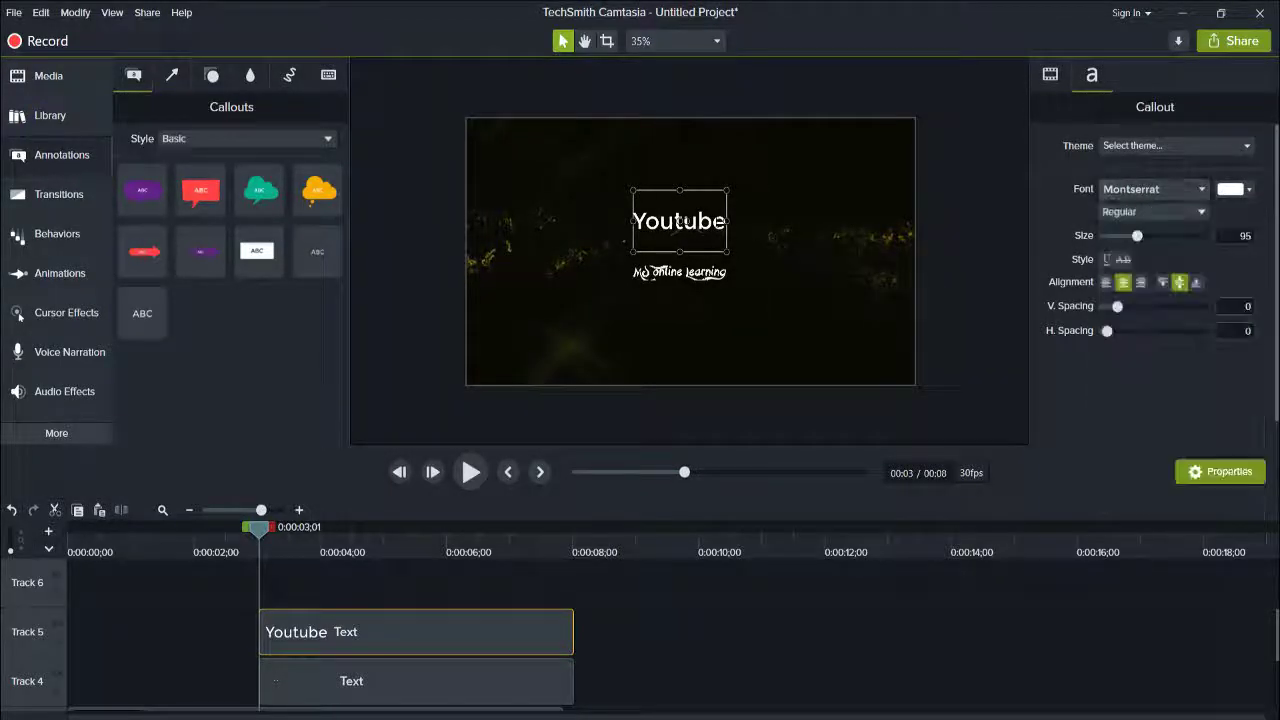
click(1150, 189)
scroll(1160, 330, down, 10)
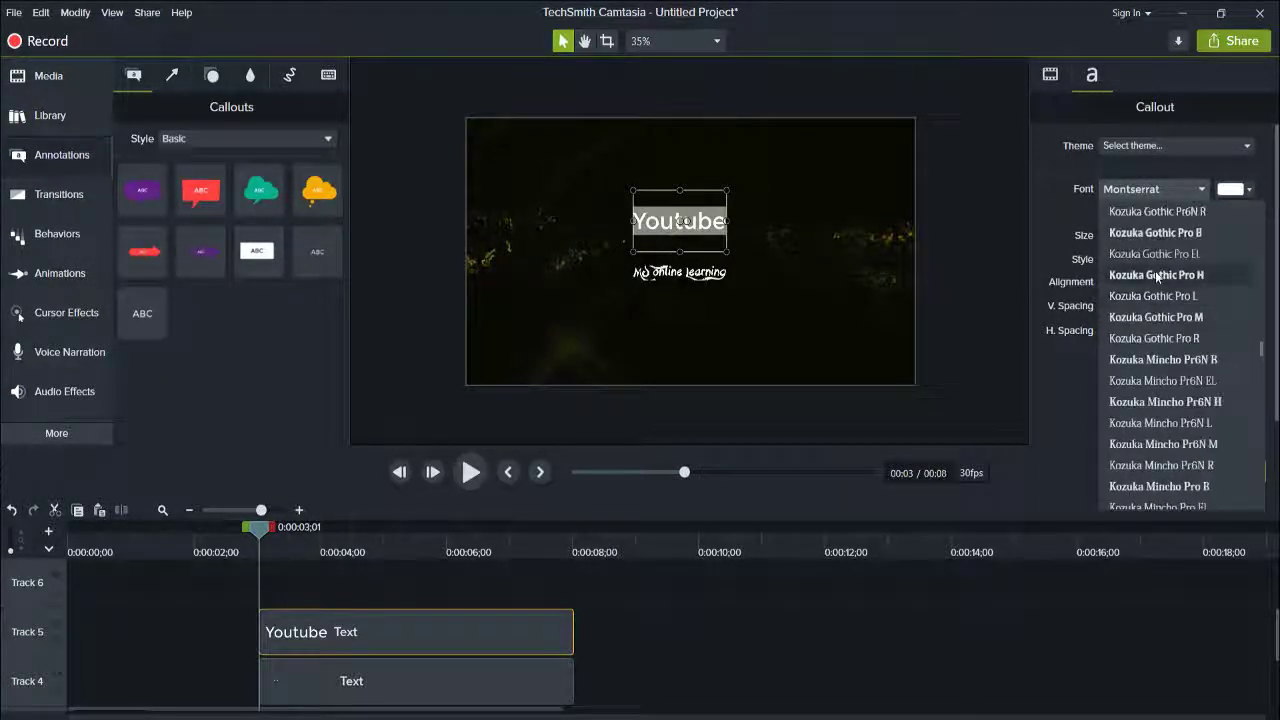
scroll(1160, 300, up, 5)
scroll(1160, 300, down, 2)
click(1160, 300)
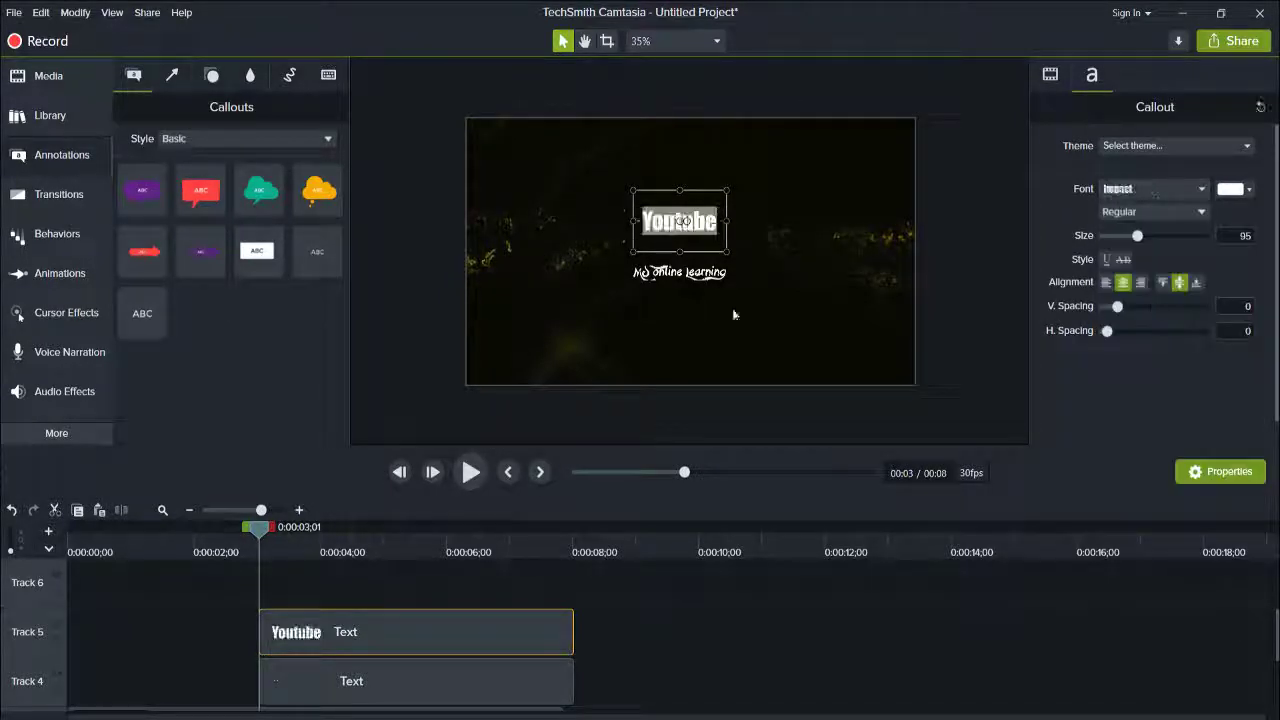
Set the Youtube text to size 240, spread its letters slightly, and centre it horizontally
drag(1138, 236, 1196, 236)
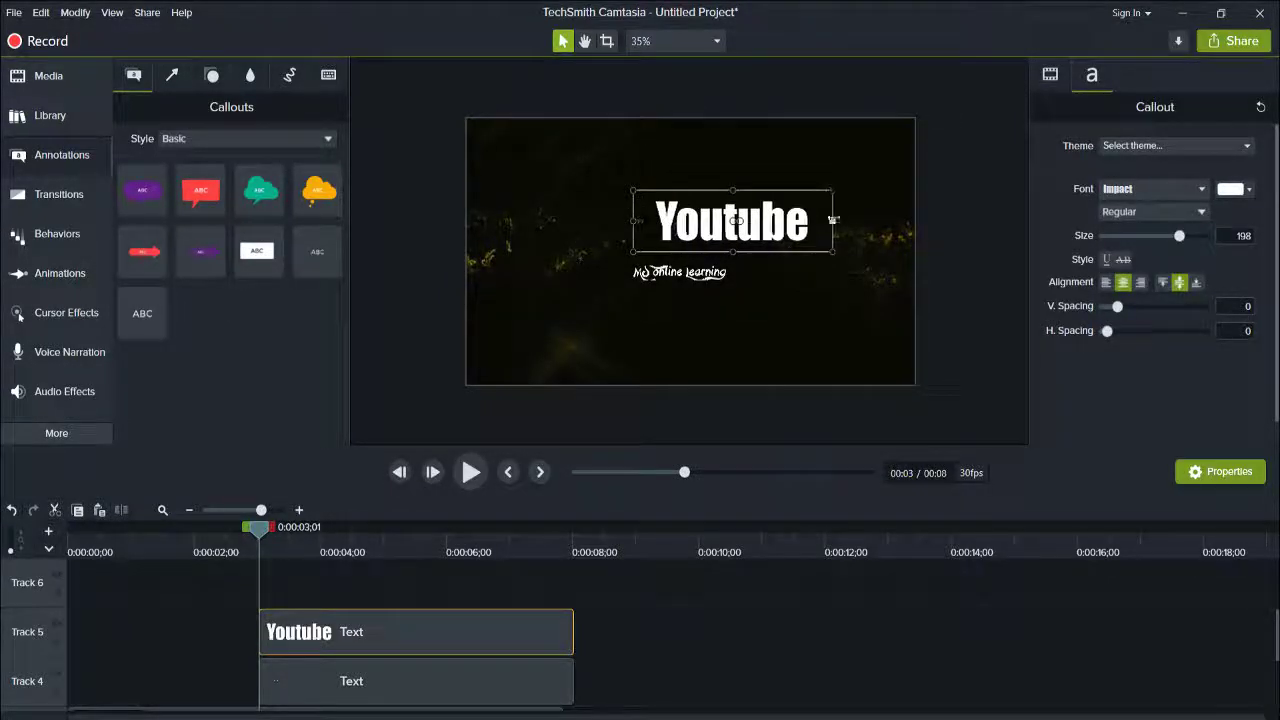
drag(1108, 331, 1110, 333)
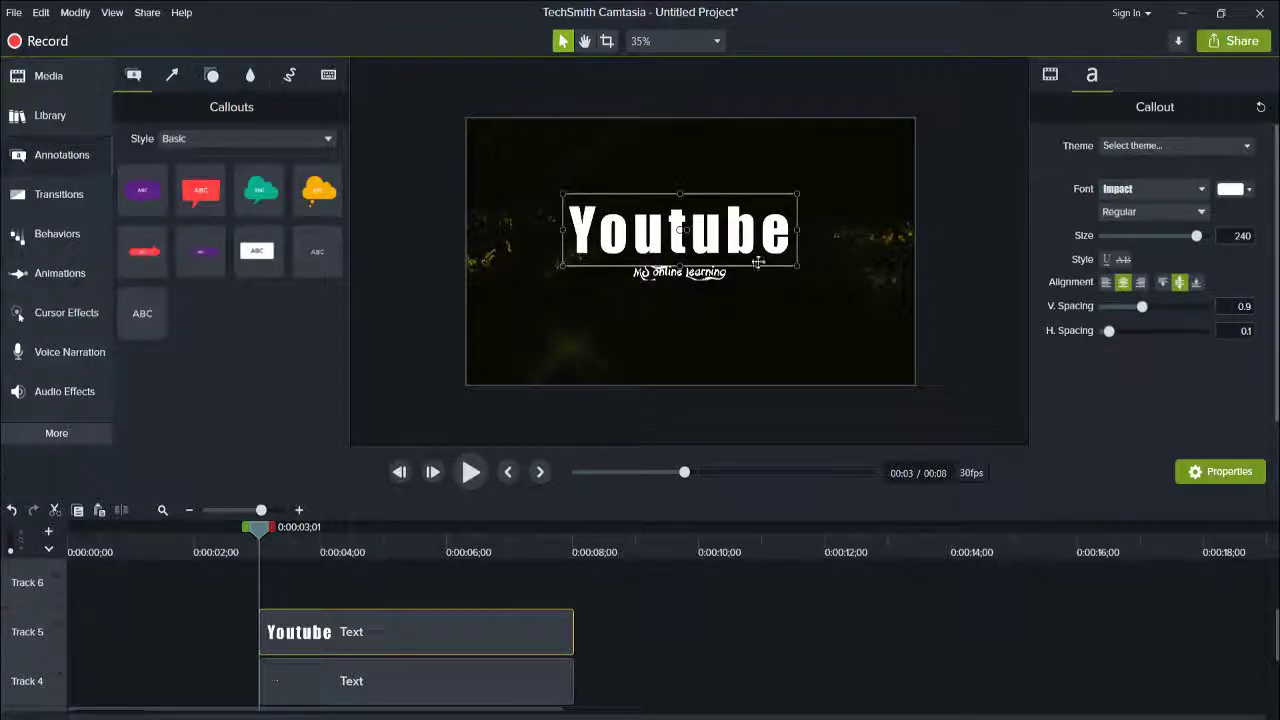
drag(790, 202, 800, 202)
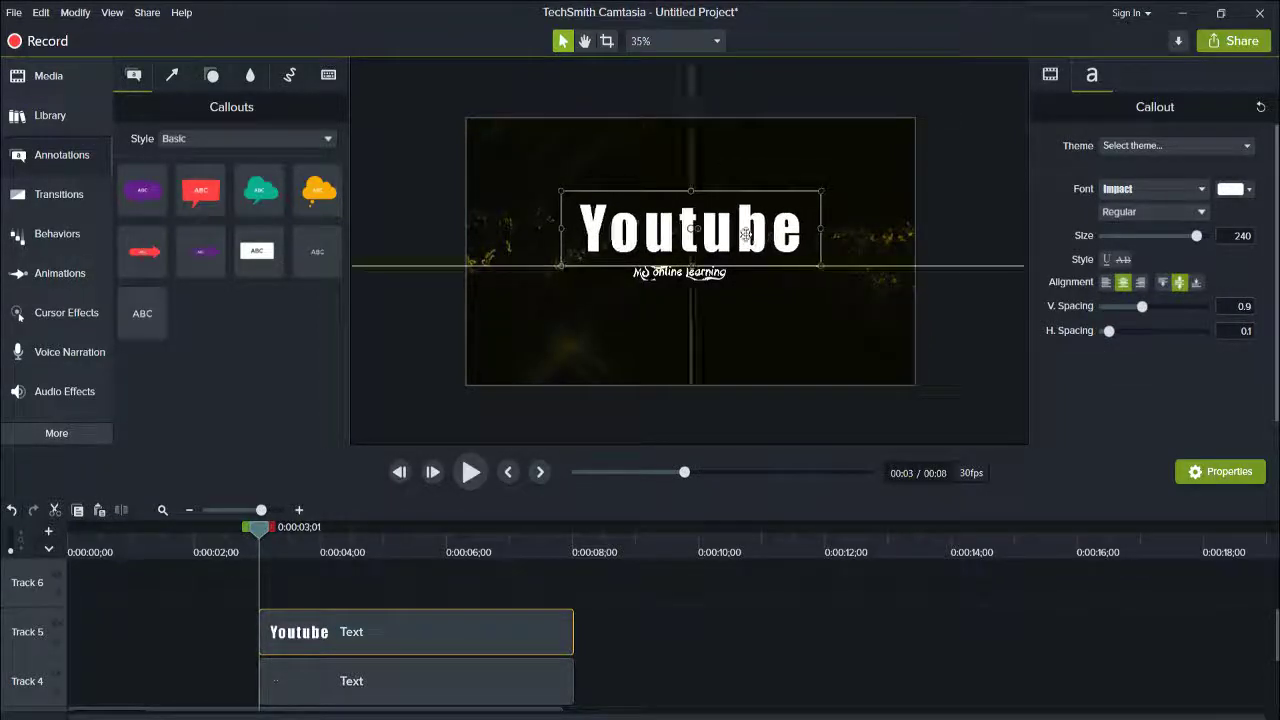
click(710, 329)
click(395, 651)
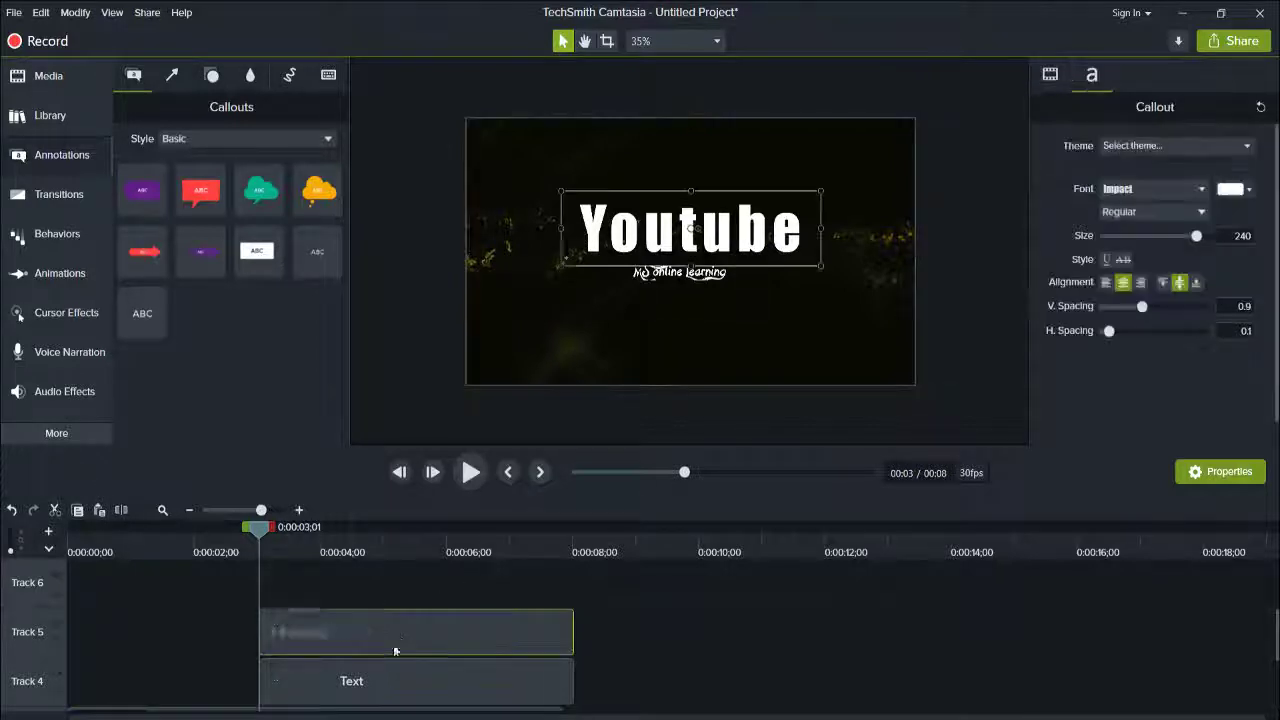
click(500, 314)
Lower the subtitle, then add a Sketch Motion line tilted to -30 degrees
drag(658, 271, 652, 293)
click(185, 78)
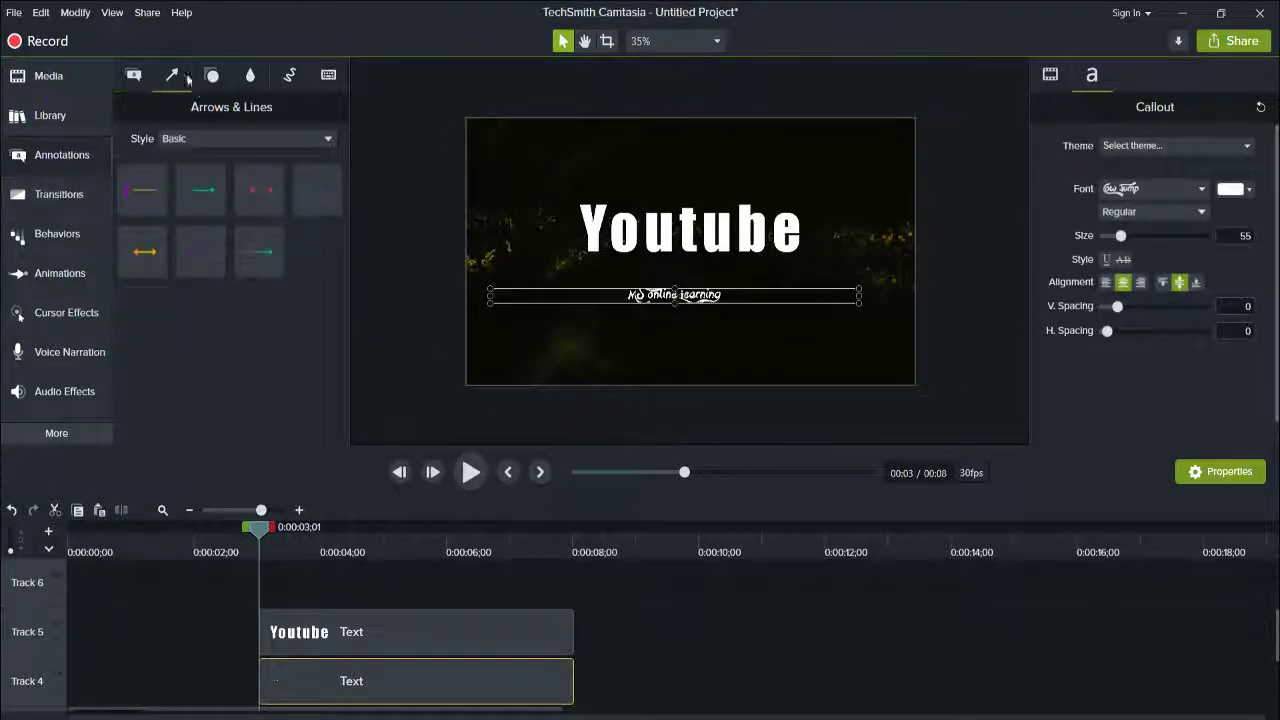
click(250, 75)
click(289, 75)
drag(139, 225, 600, 286)
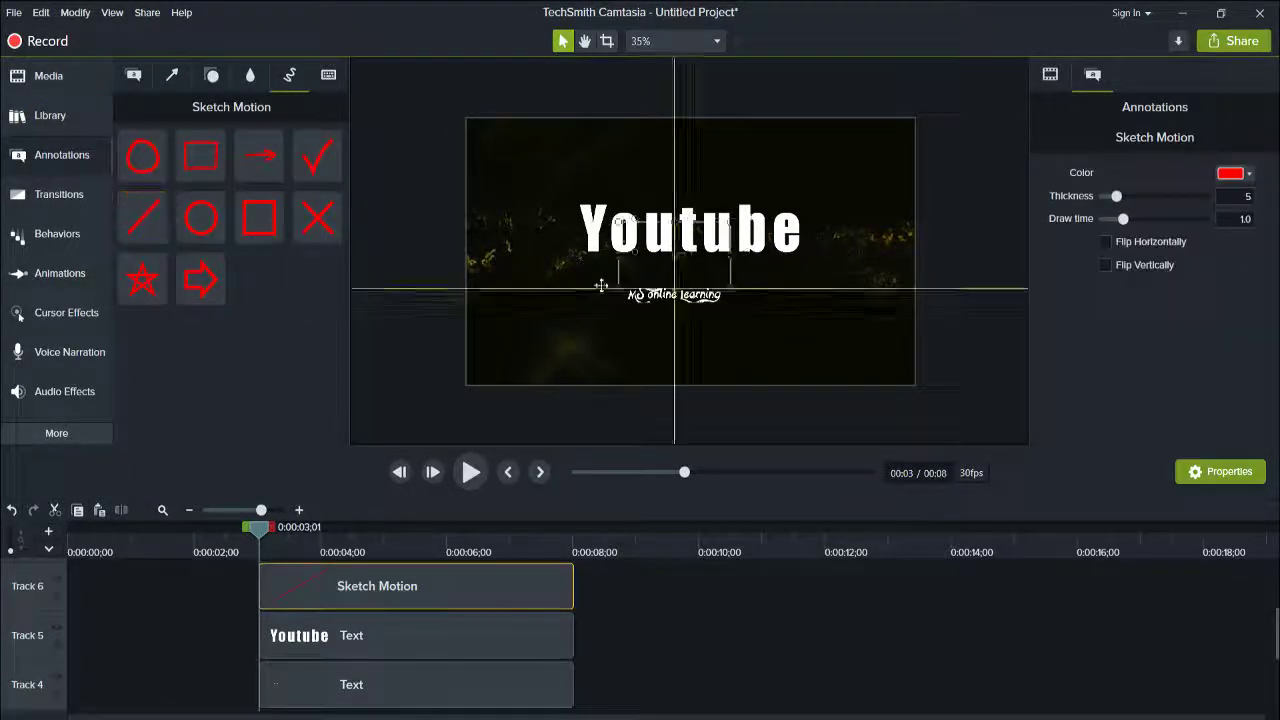
click(278, 531)
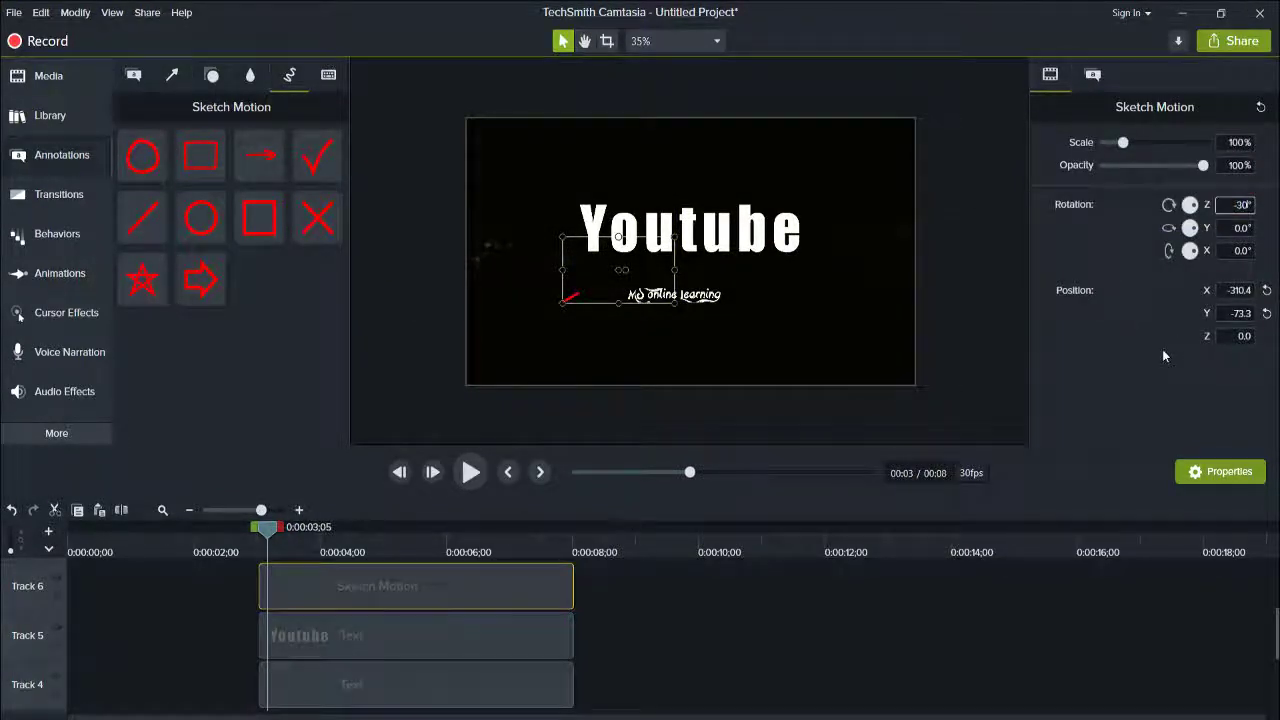
text(-30)
key(Return)
Stretch the red line to 311% and centre it just under the Youtube title
drag(620, 287, 628, 305)
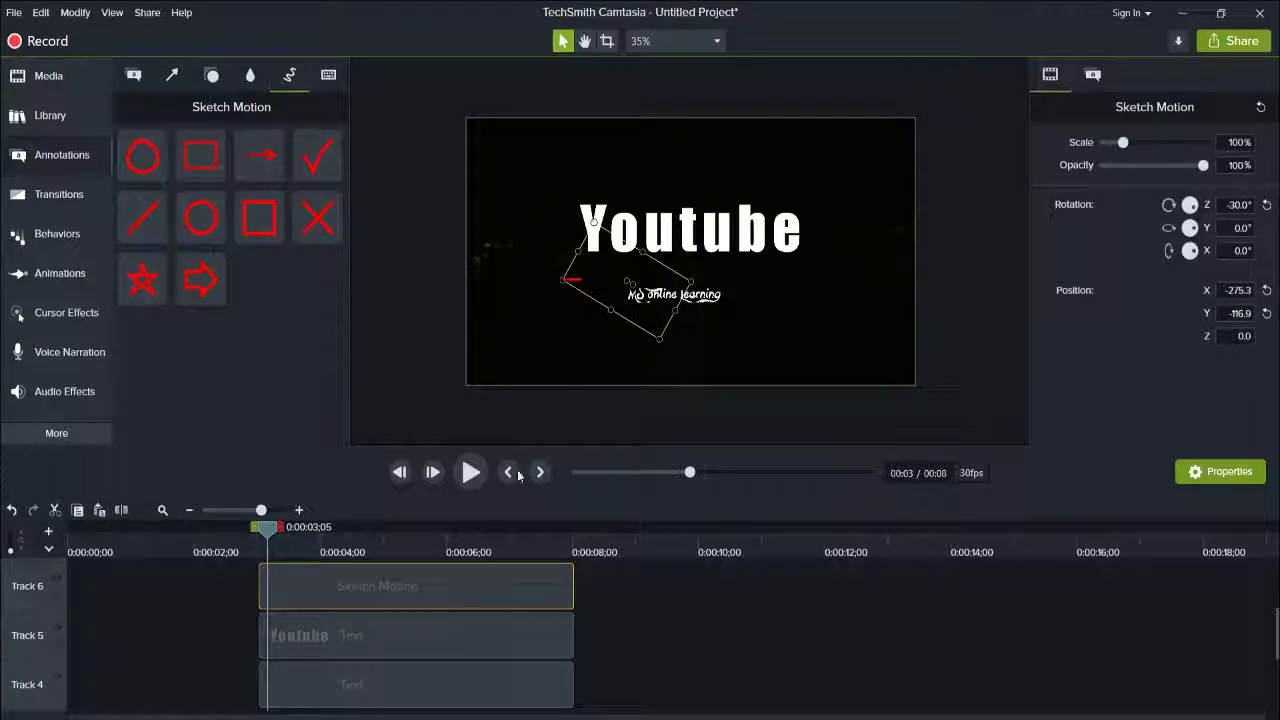
click(470, 474)
click(469, 478)
drag(723, 282, 880, 274)
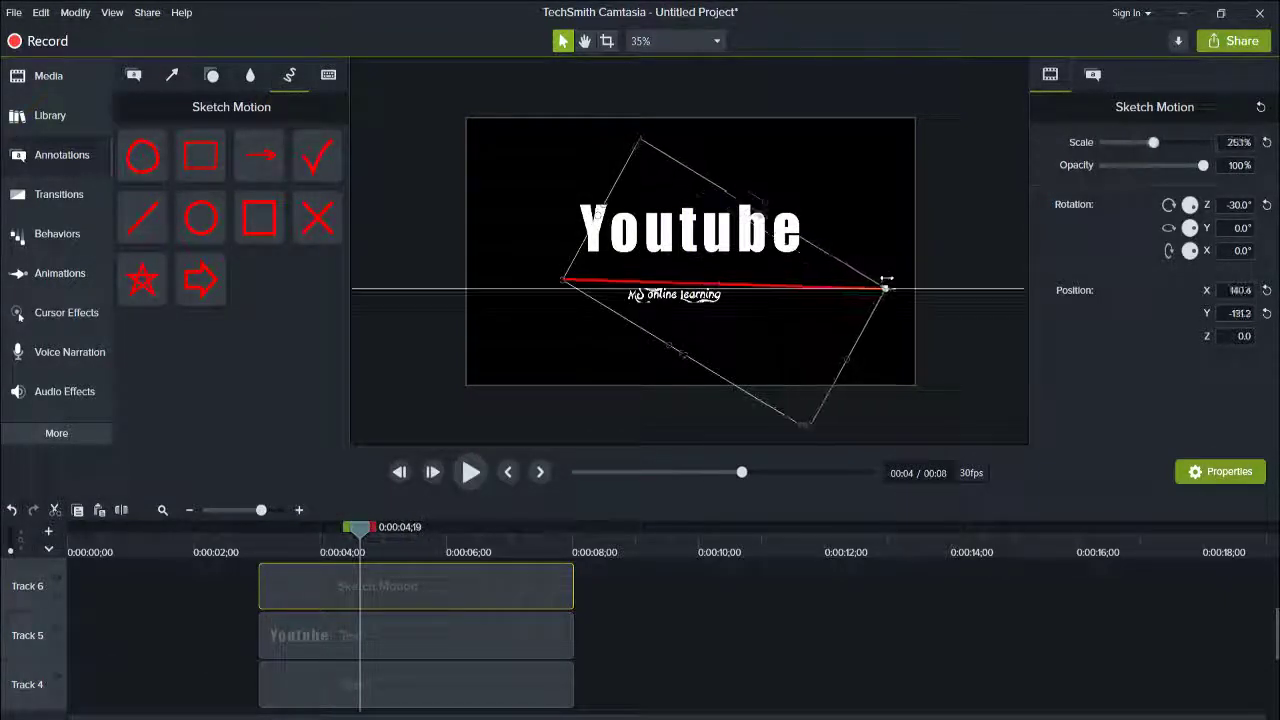
drag(763, 321, 736, 320)
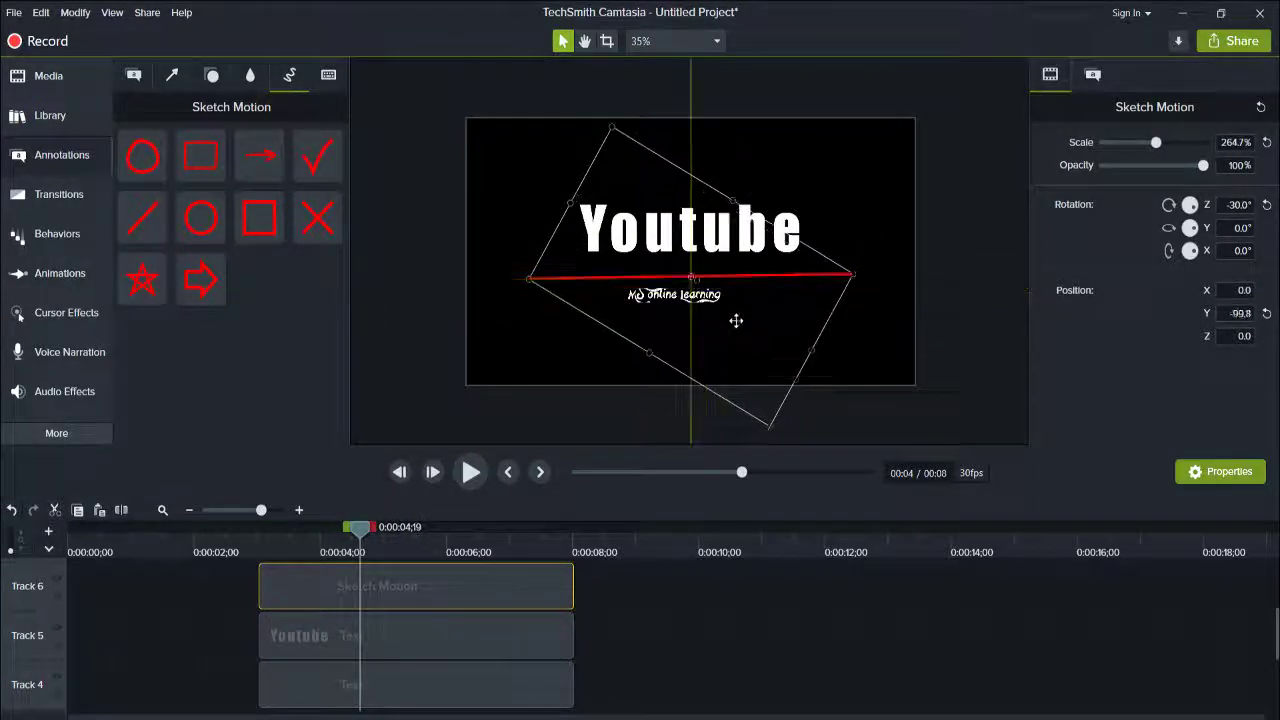
drag(856, 274, 907, 270)
drag(809, 303, 785, 321)
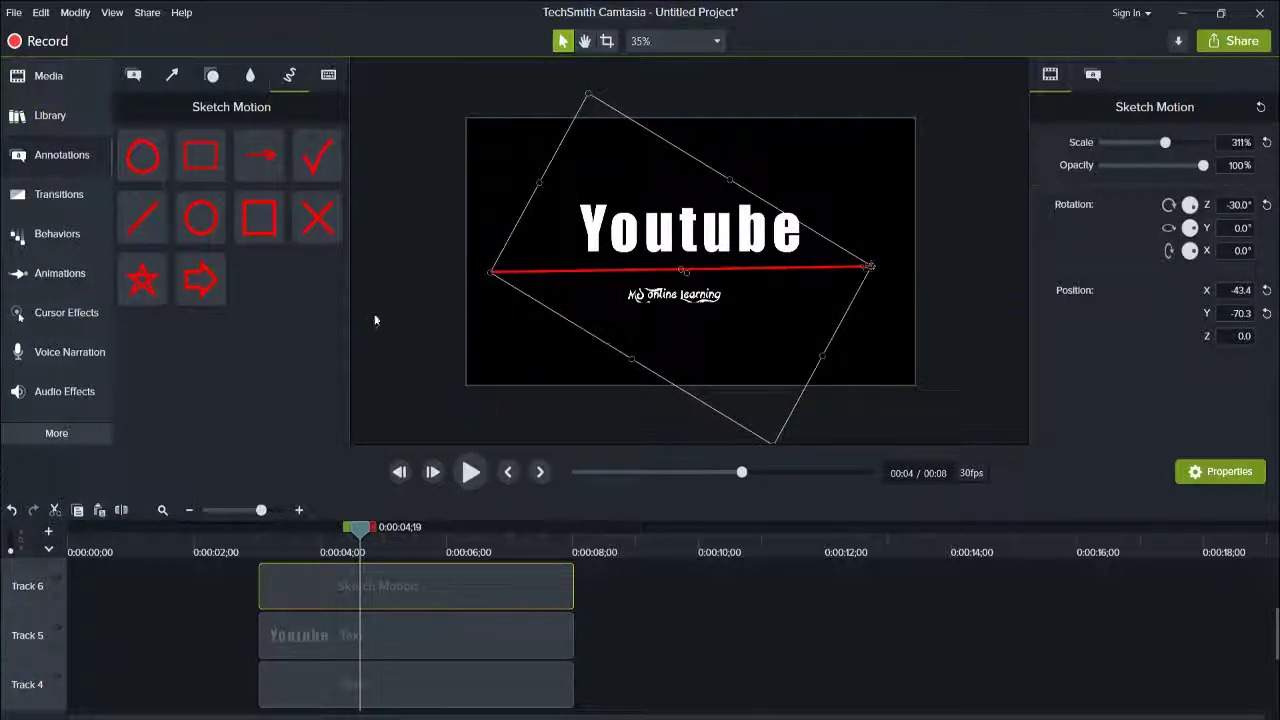
key(space)
key(space)
key(space)
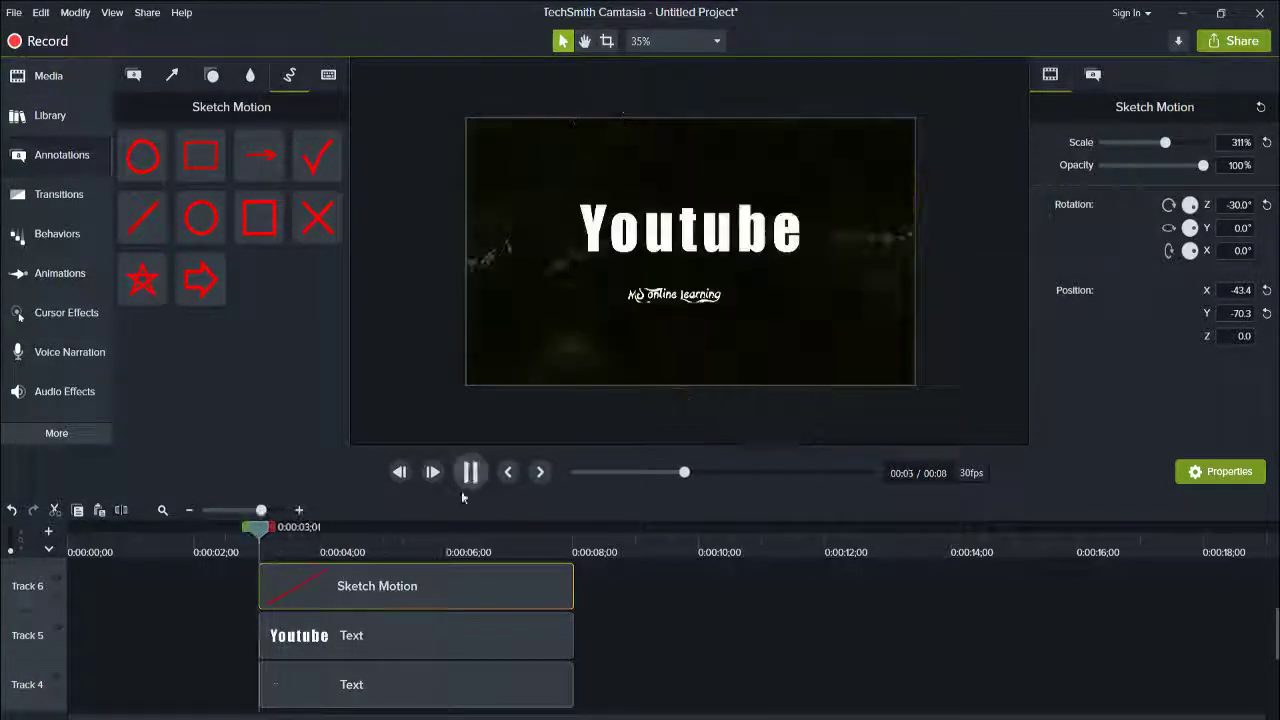
key(space)
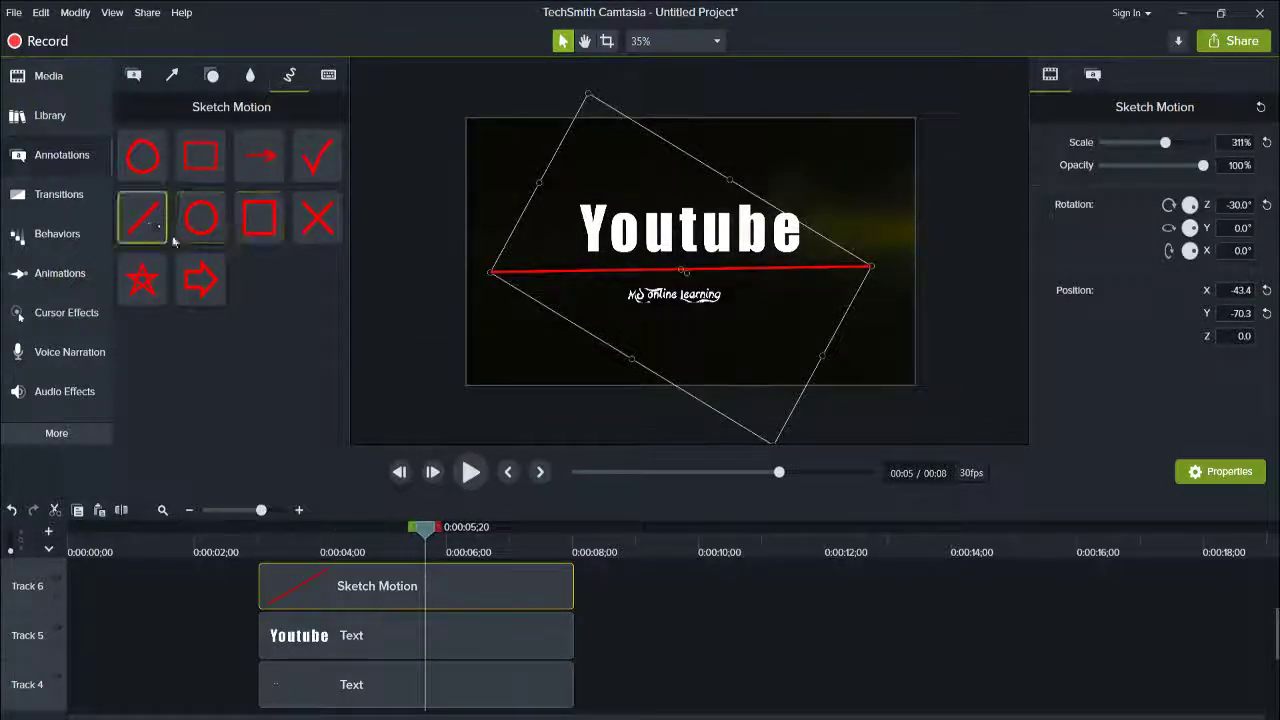
Add a second sketch line on Track 7, rotated 62° and scaled to about 190%, along the right edge
drag(143, 218, 400, 587)
mouse_move(652, 230)
mouse_down()
mouse_move(525, 200)
mouse_move(564, 198)
mouse_up()
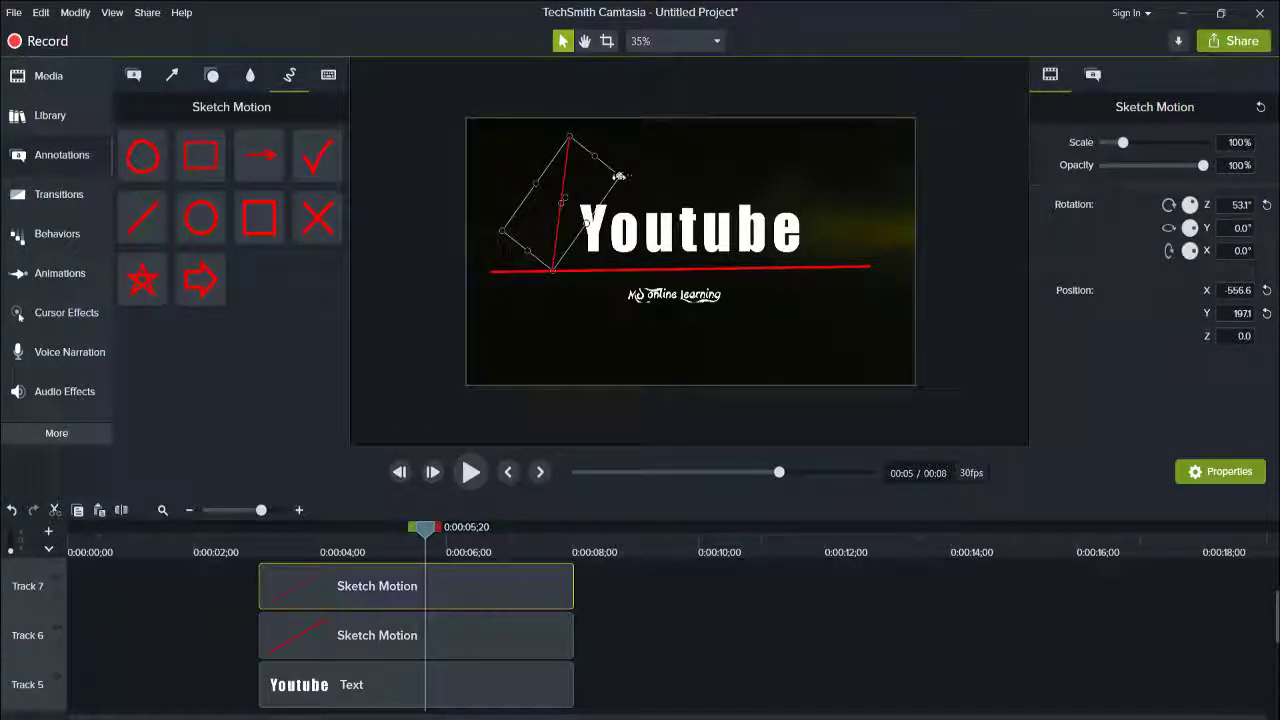
drag(615, 174, 596, 163)
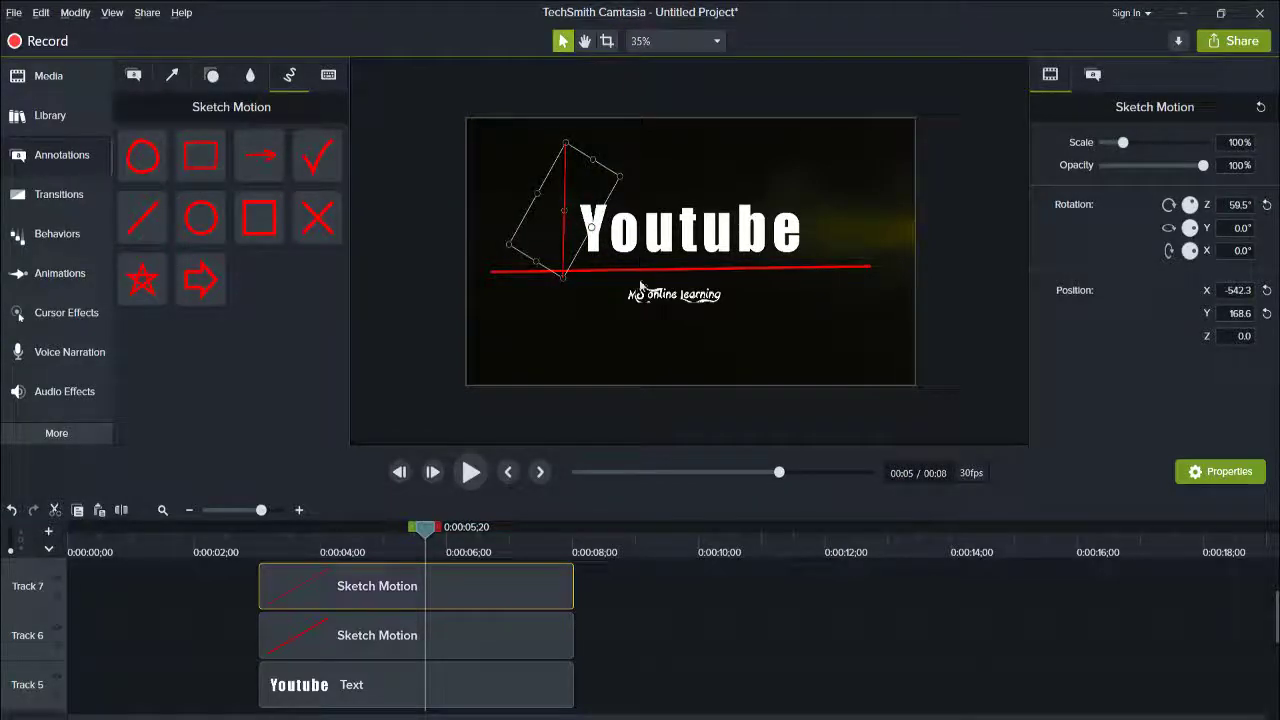
drag(544, 228, 866, 263)
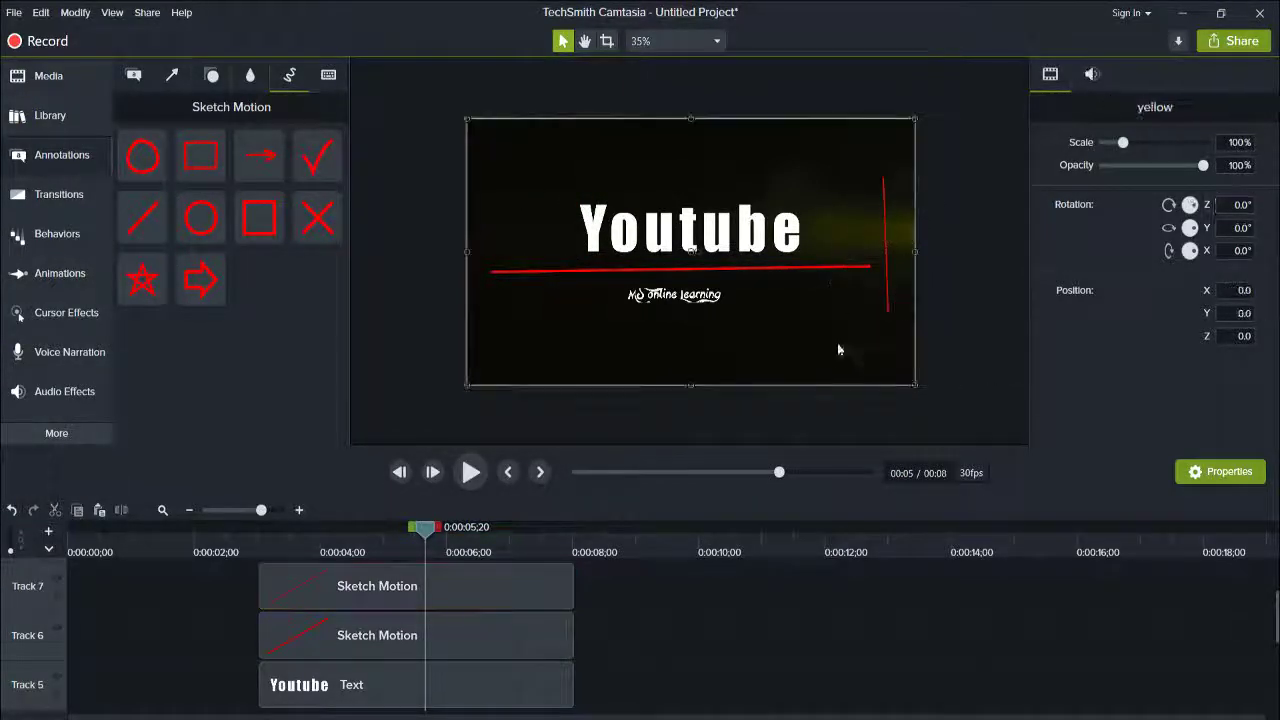
key(Return)
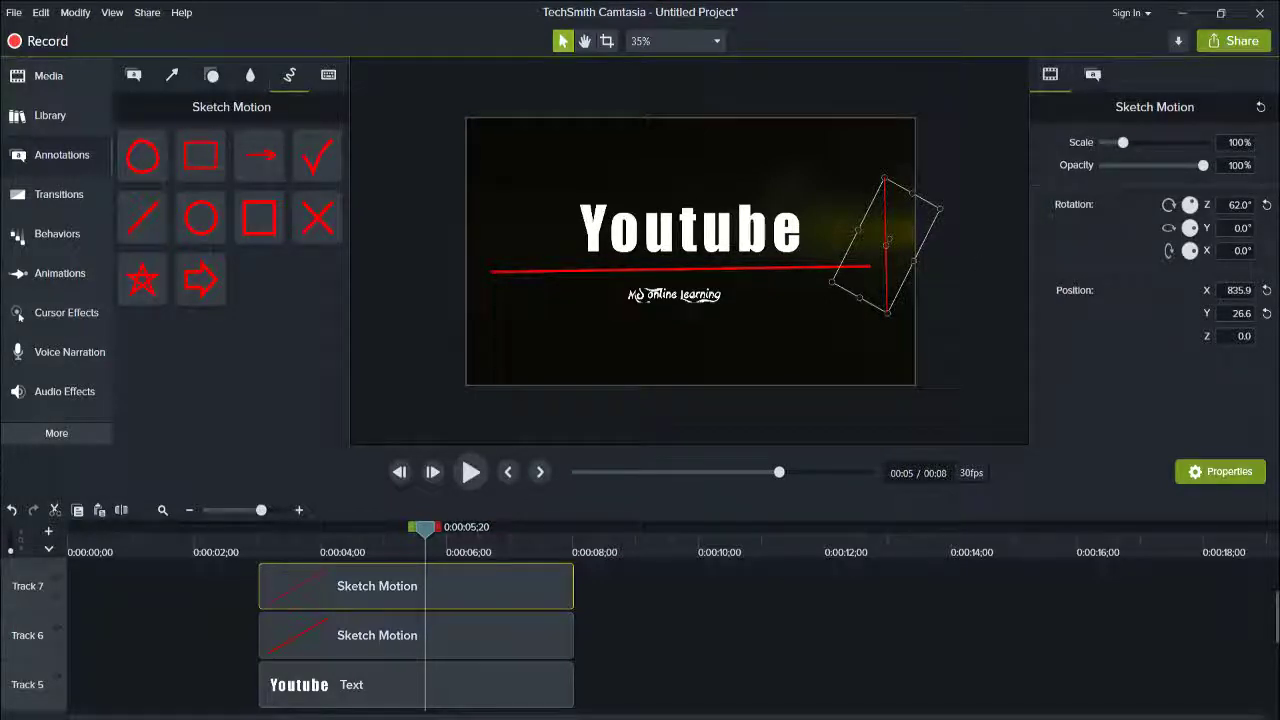
drag(1122, 144, 1140, 147)
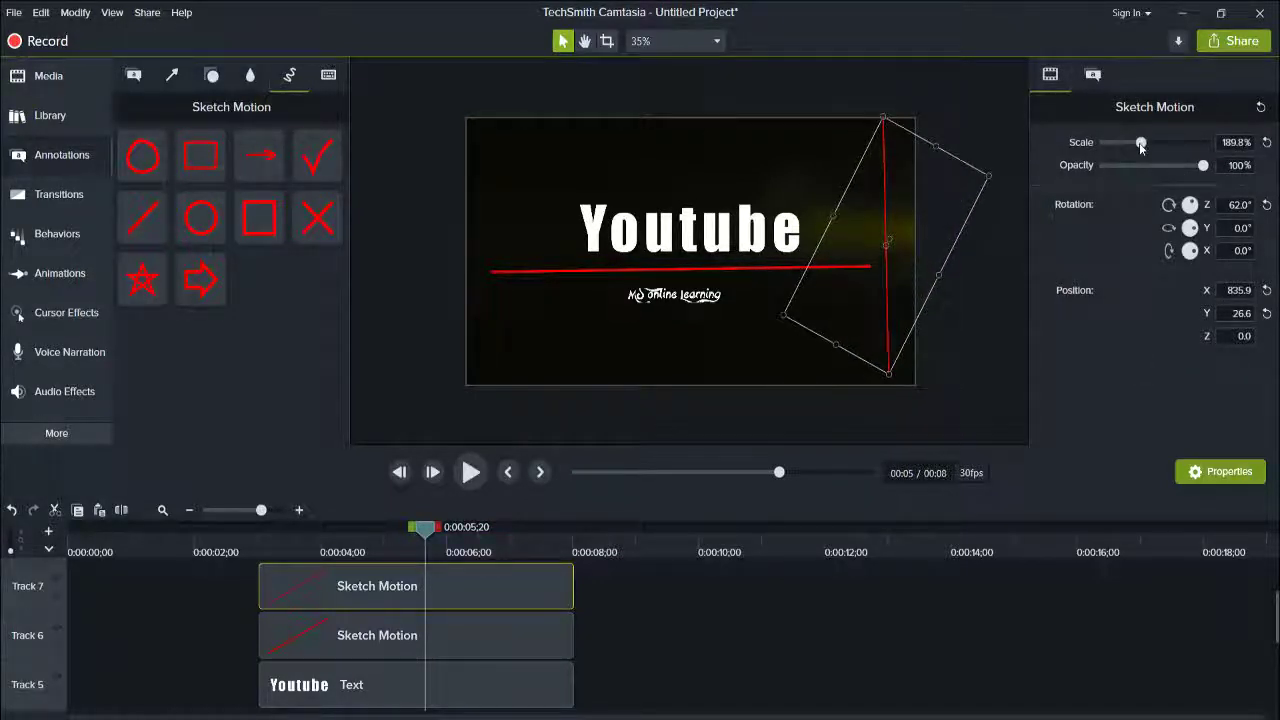
drag(905, 285, 899, 239)
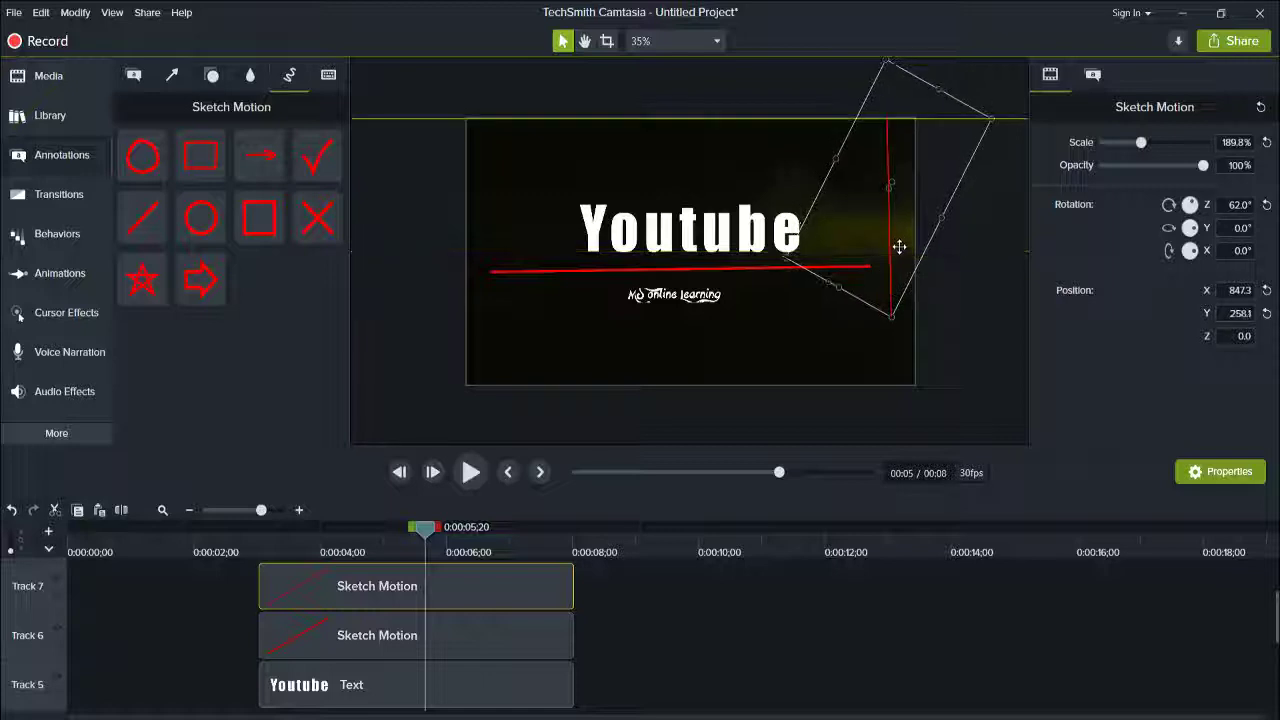
Compare the two lines' colour, thickness and draw-time settings, then preview from the start
click(782, 372)
click(895, 217)
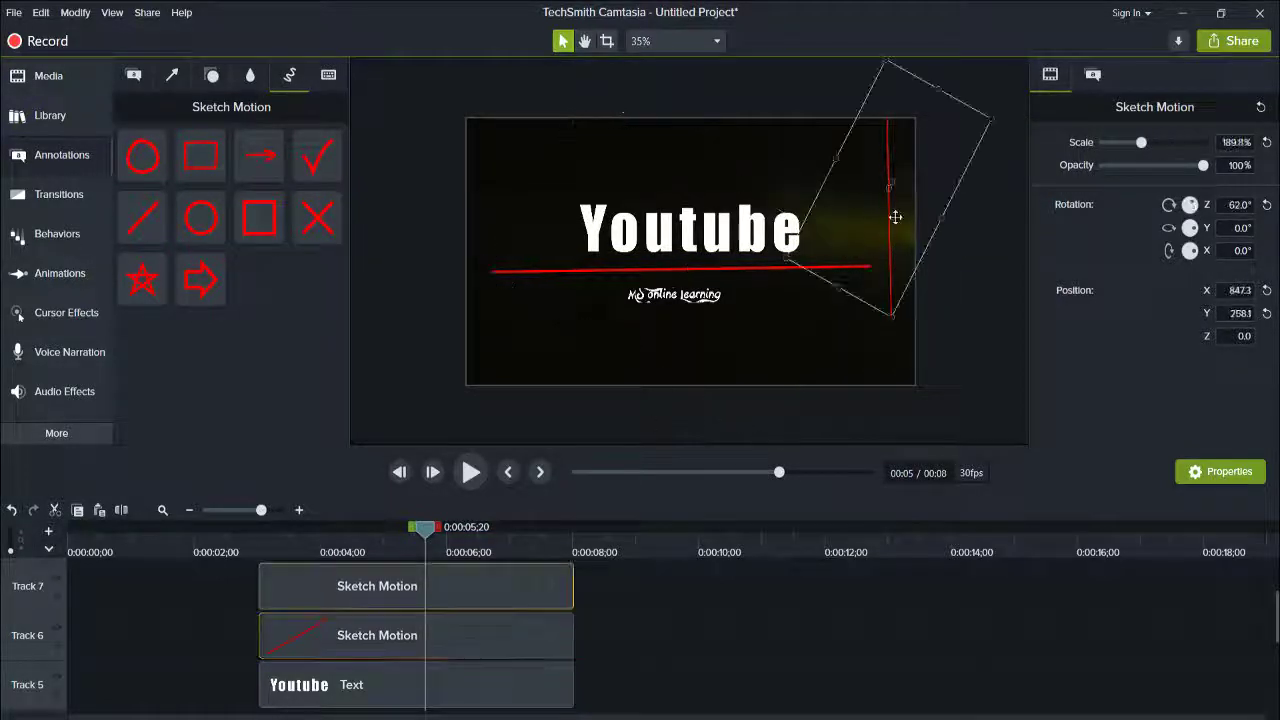
click(1093, 75)
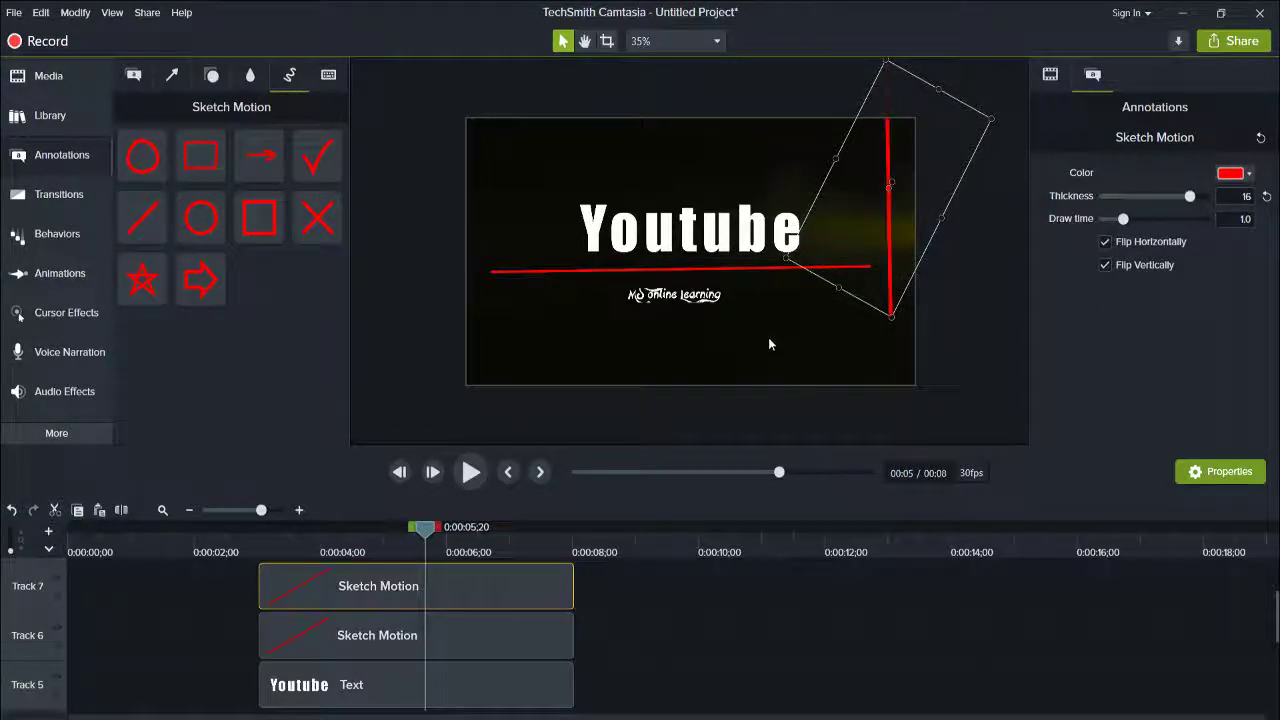
click(725, 272)
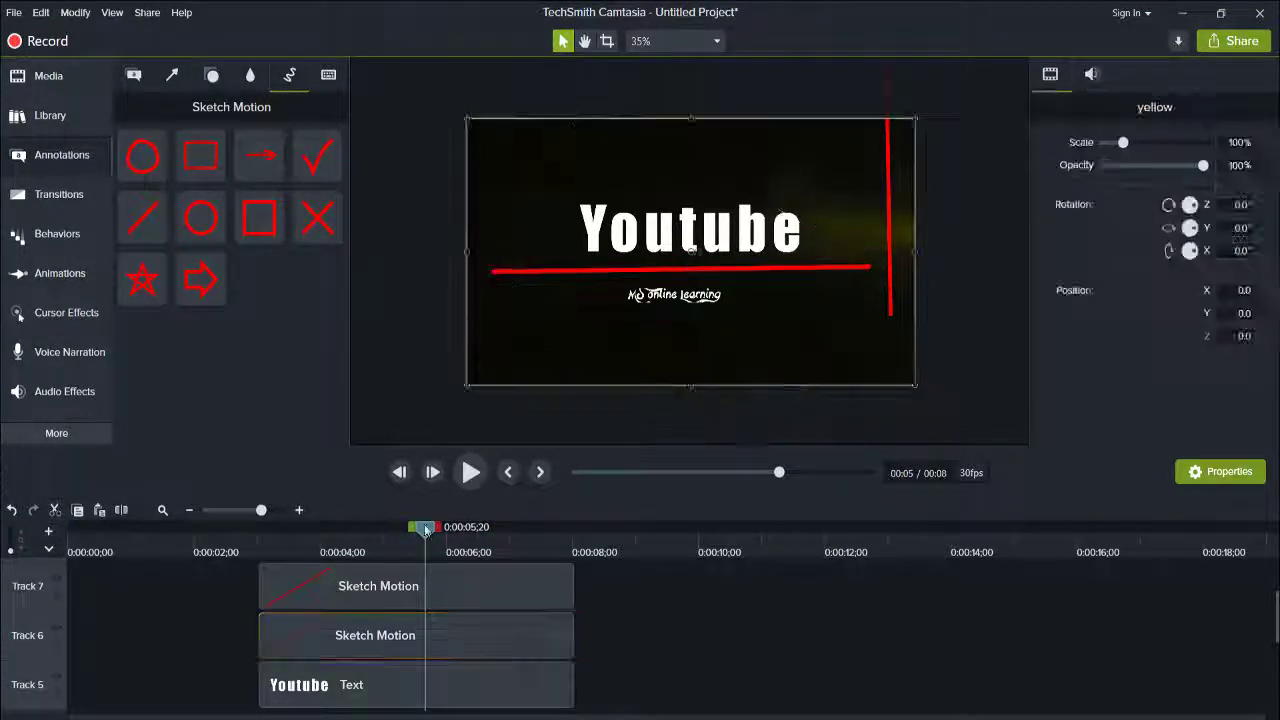
key(ctrl+Home)
key(space)
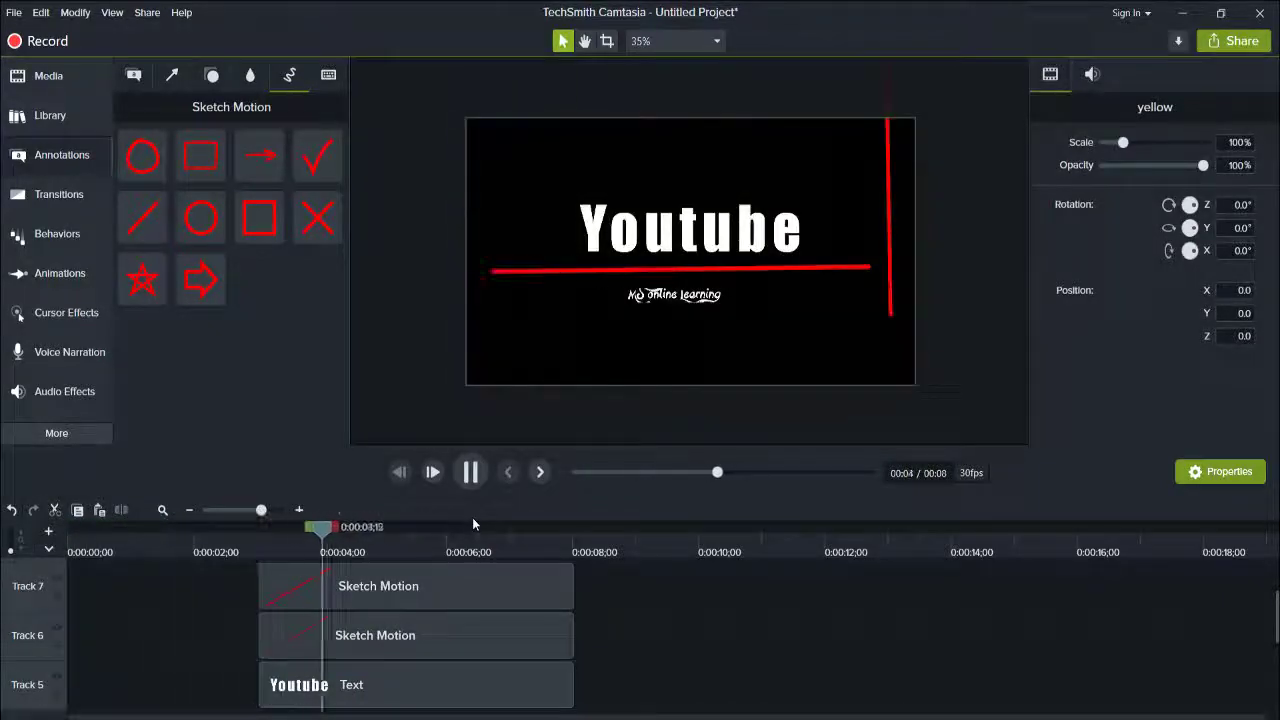
key(space)
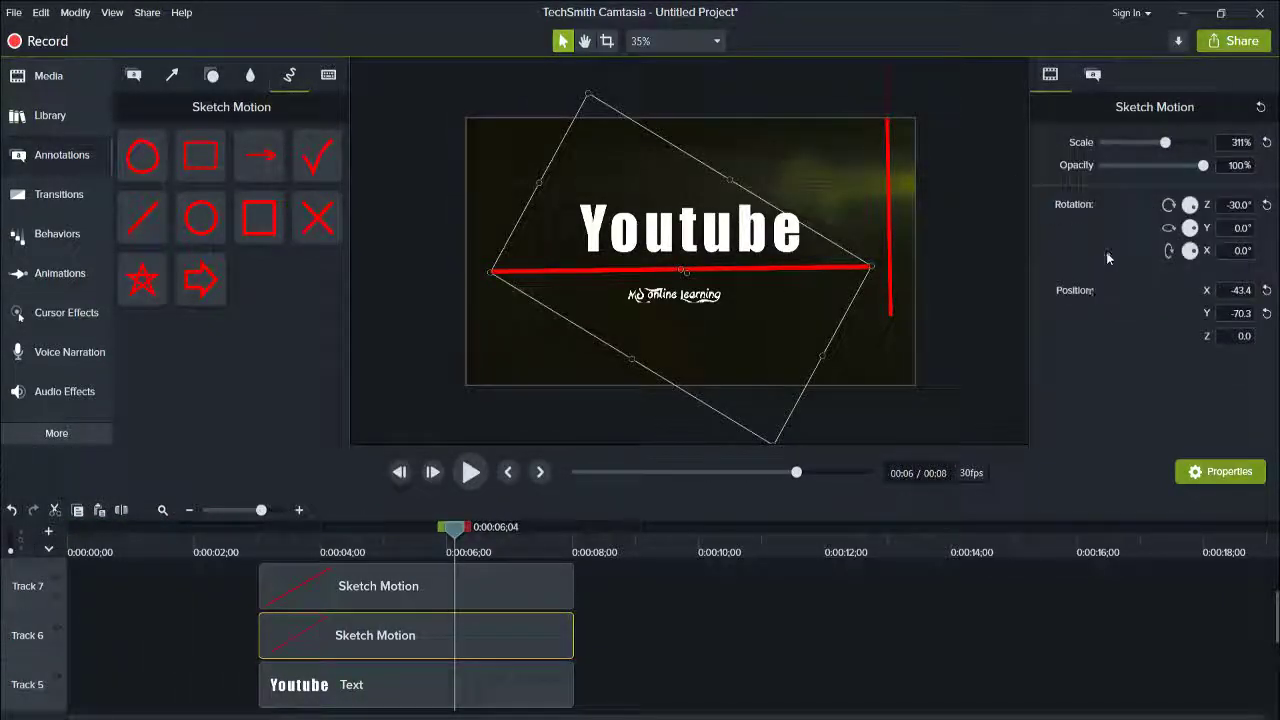
Apply a Drop Shadow visual effect to the underline clip on Track 6
click(56, 433)
click(165, 423)
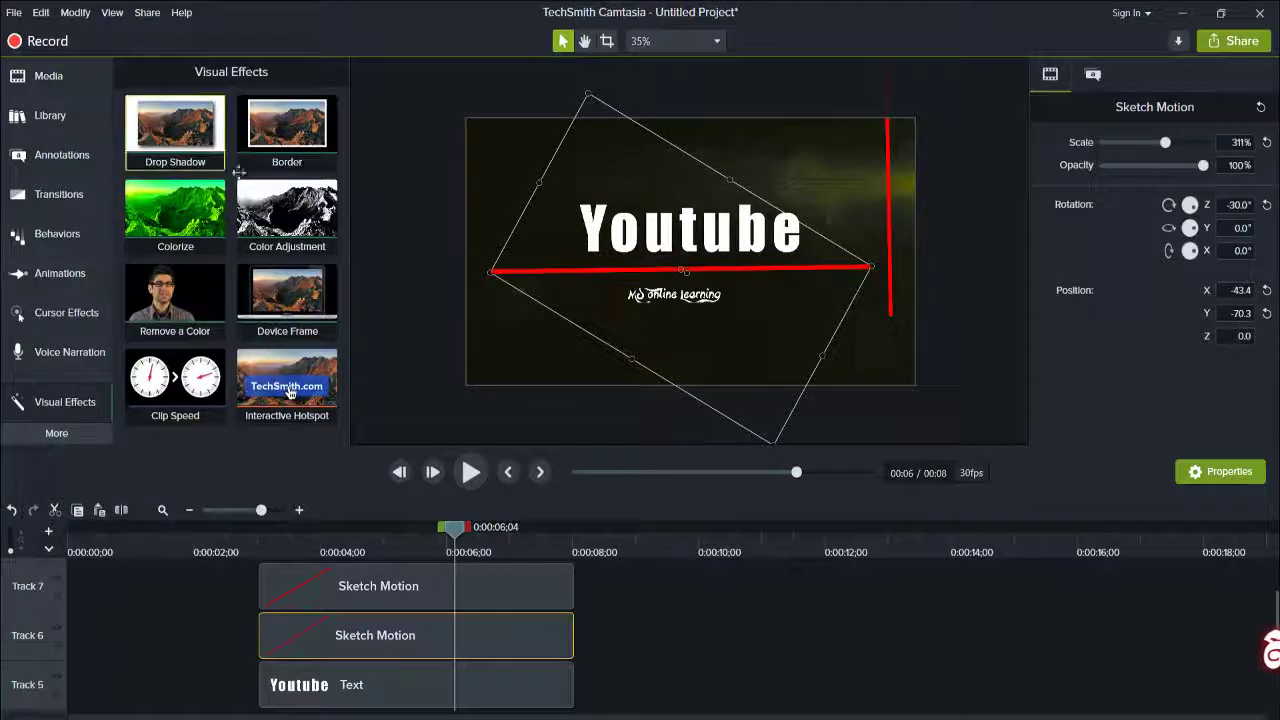
drag(175, 128, 402, 640)
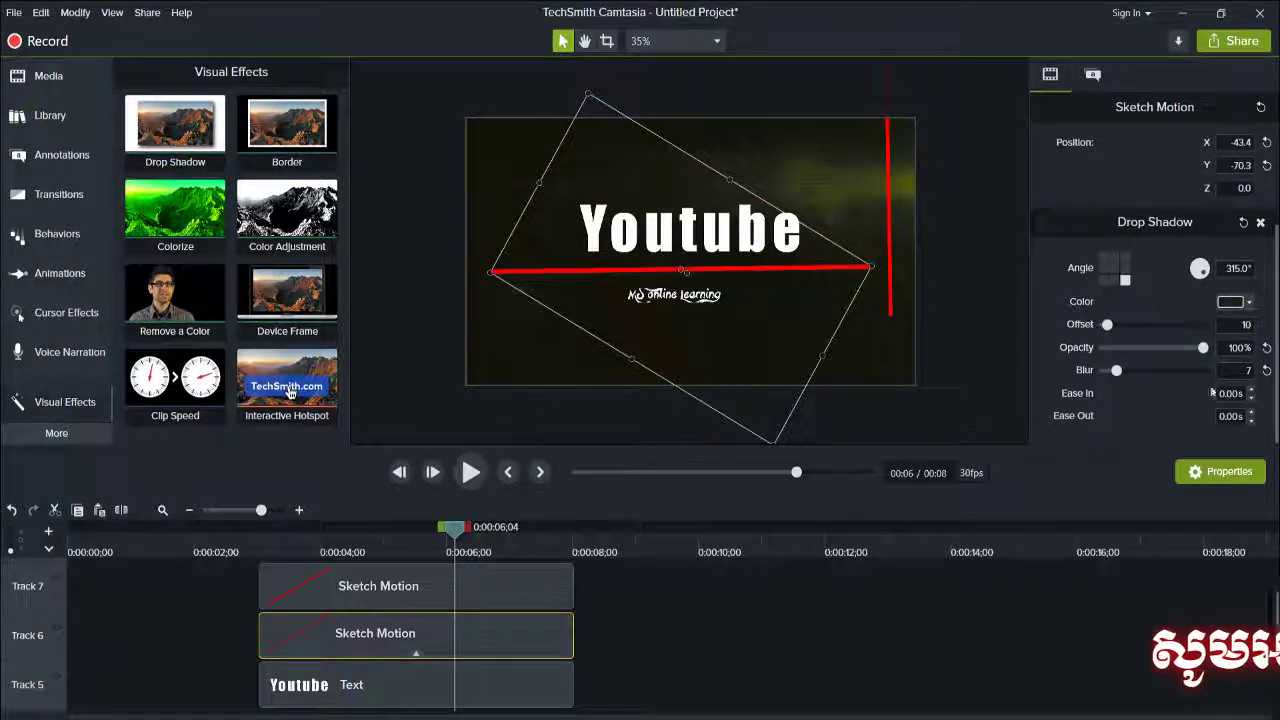
click(1093, 74)
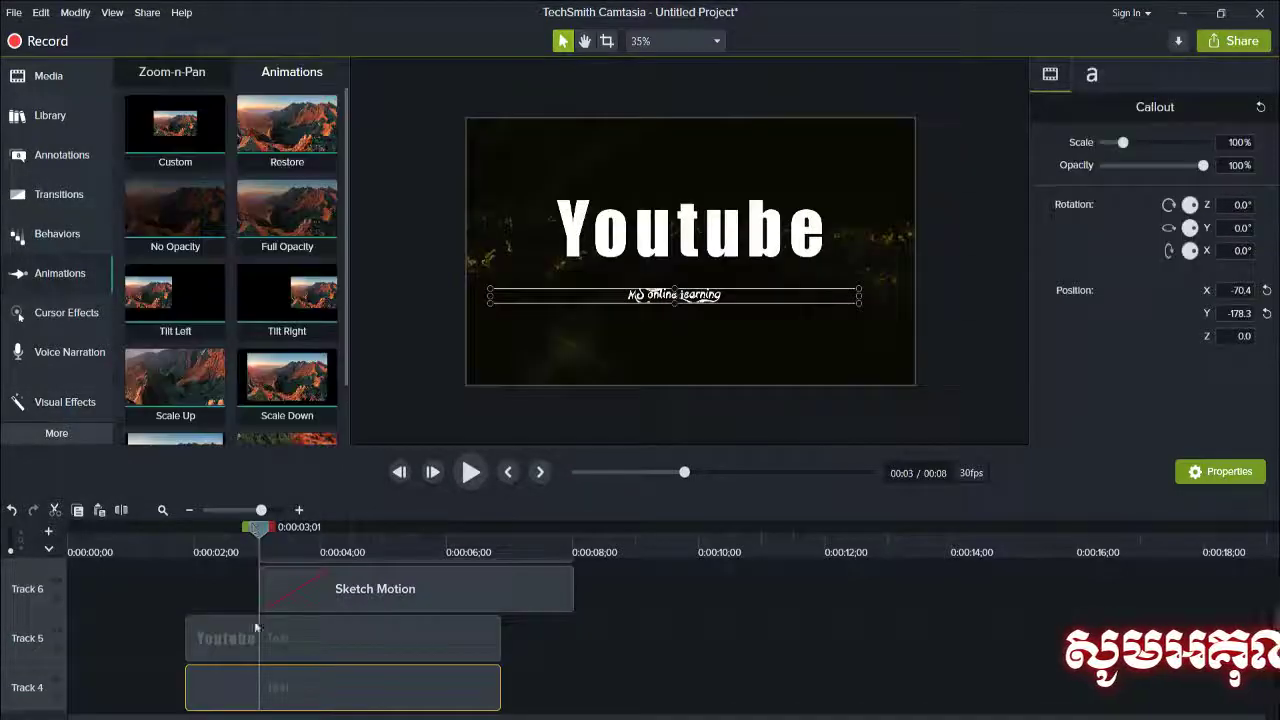
Trim the title and subtitle clips to start at about 3 s and animate Youtube scaling from 1% to 144%
ctrl+click(218, 687)
drag(187, 663, 259, 663)
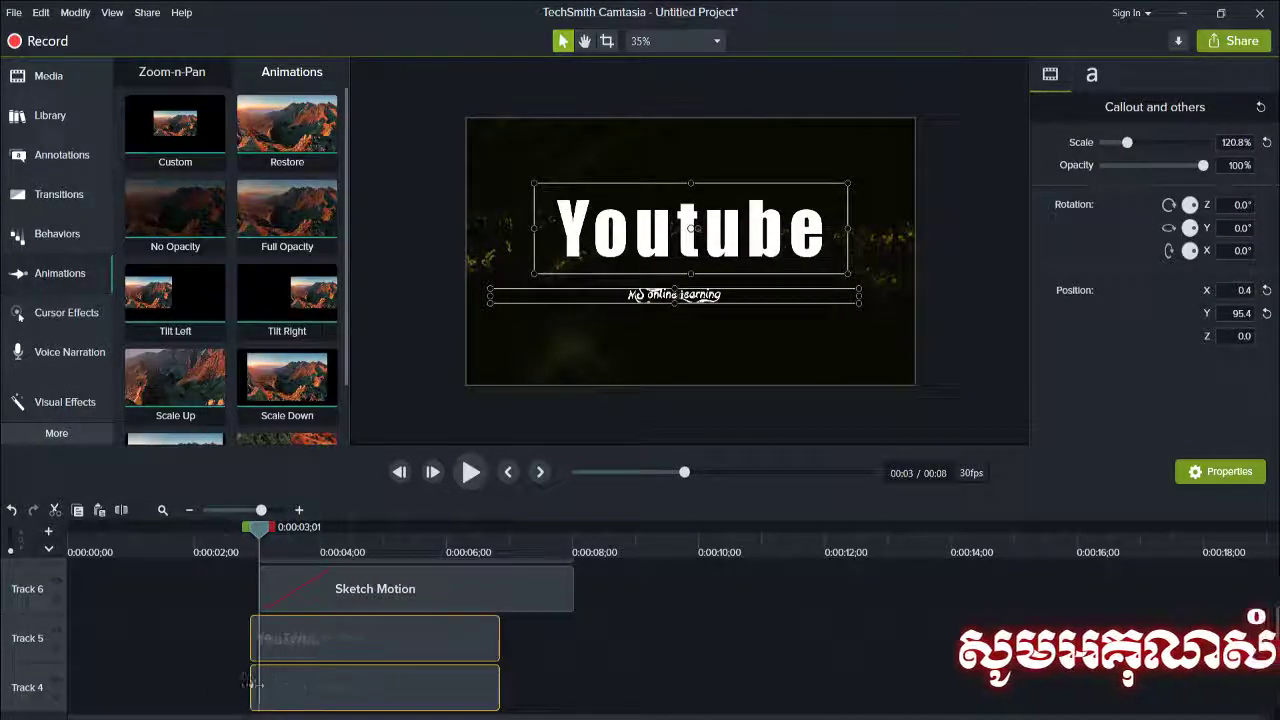
drag(1127, 142, 1090, 144)
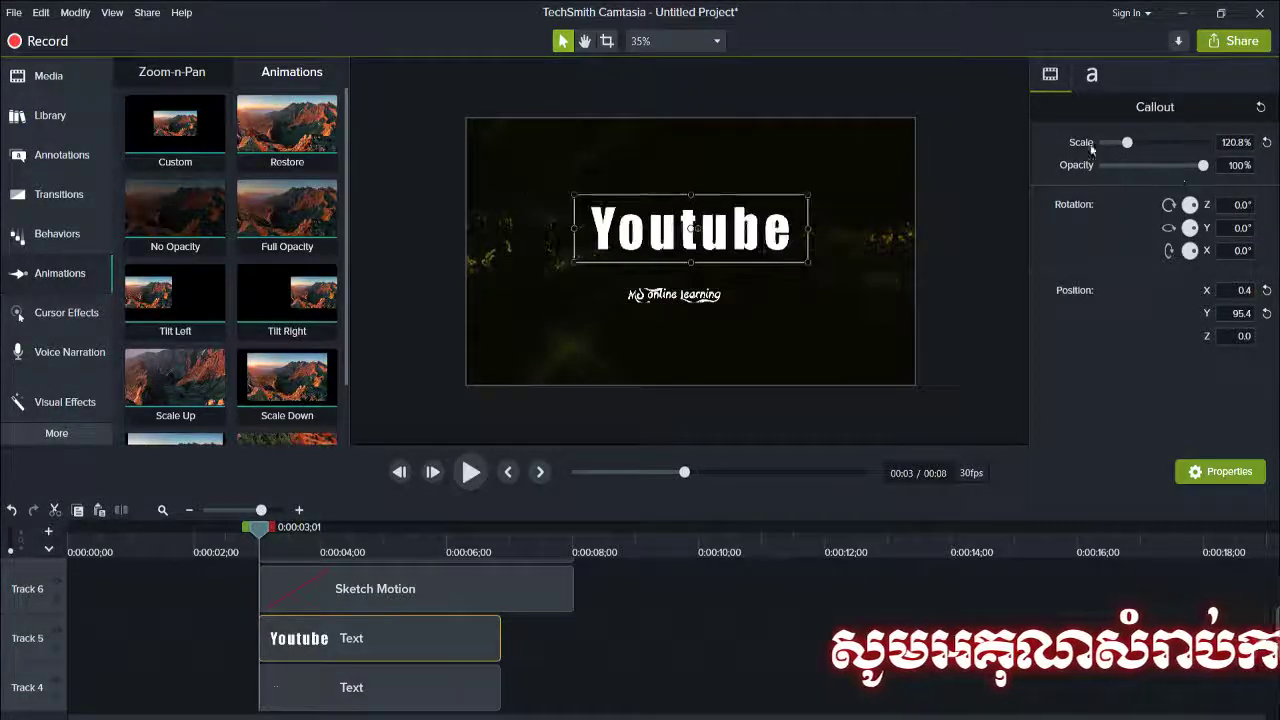
drag(149, 148, 300, 638)
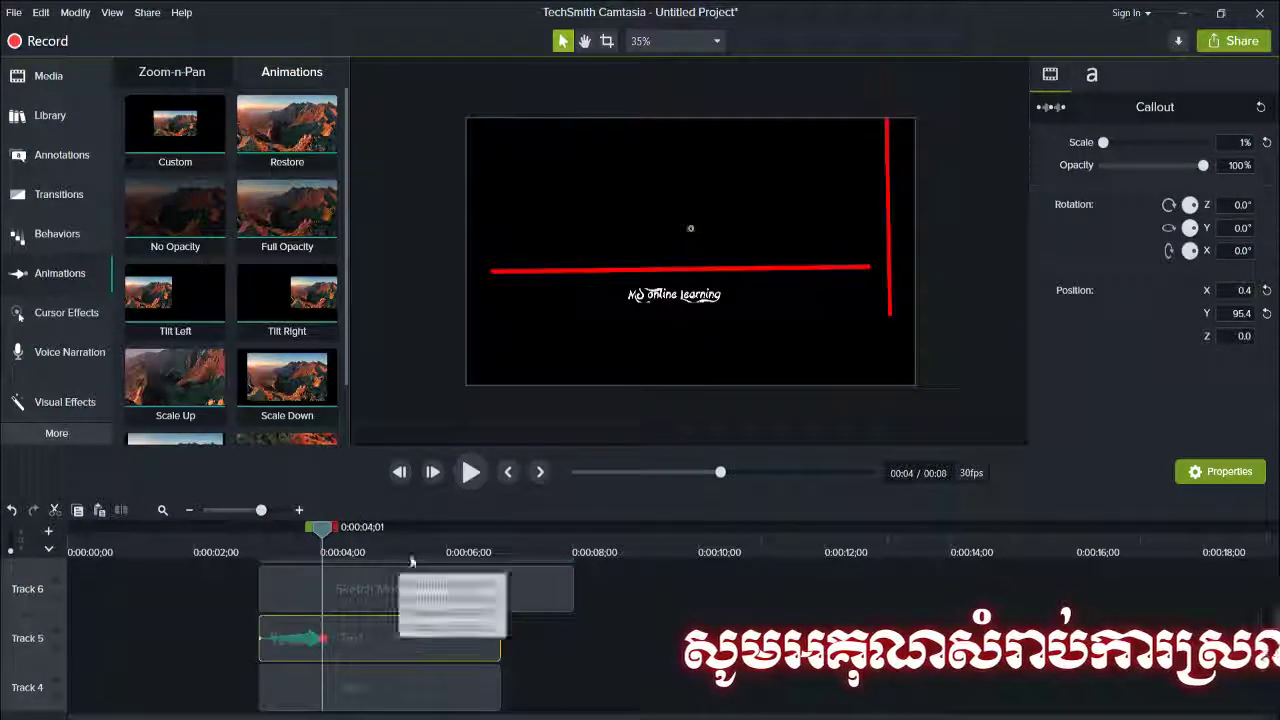
drag(1103, 142, 1137, 147)
click(470, 472)
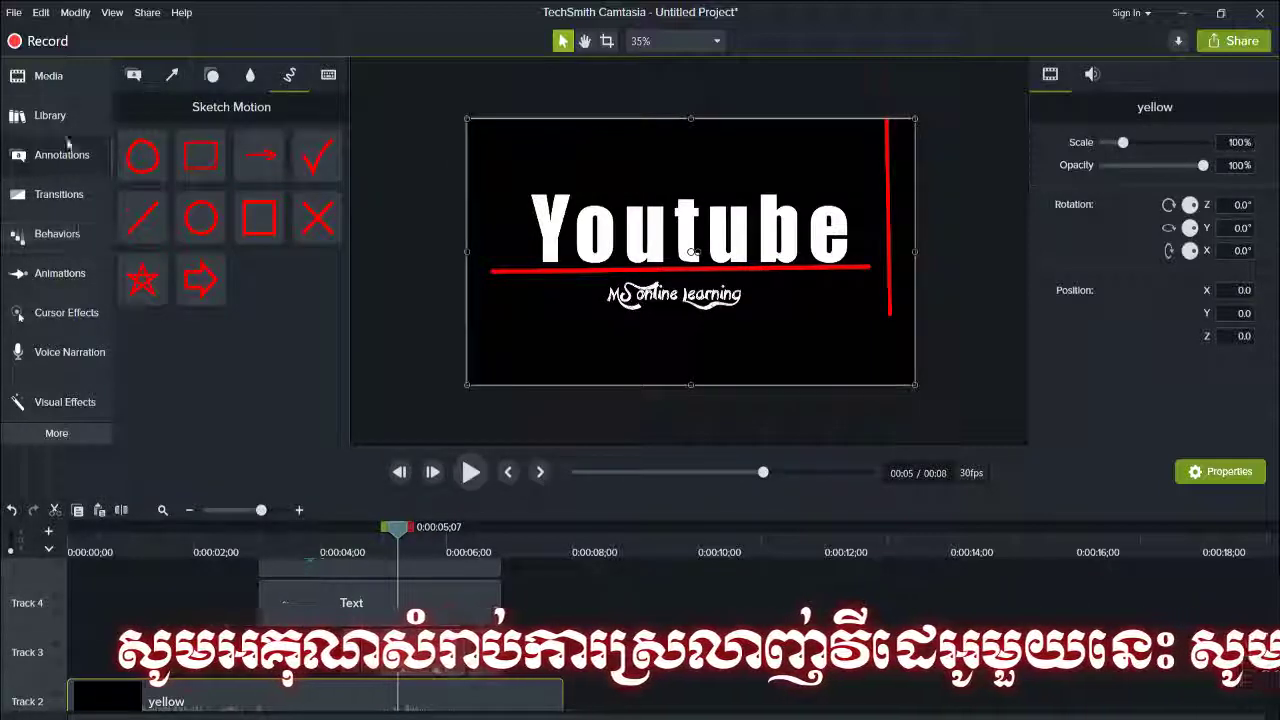
Add a rectangle shape to the frame below the Youtube title
click(133, 74)
click(230, 138)
click(178, 180)
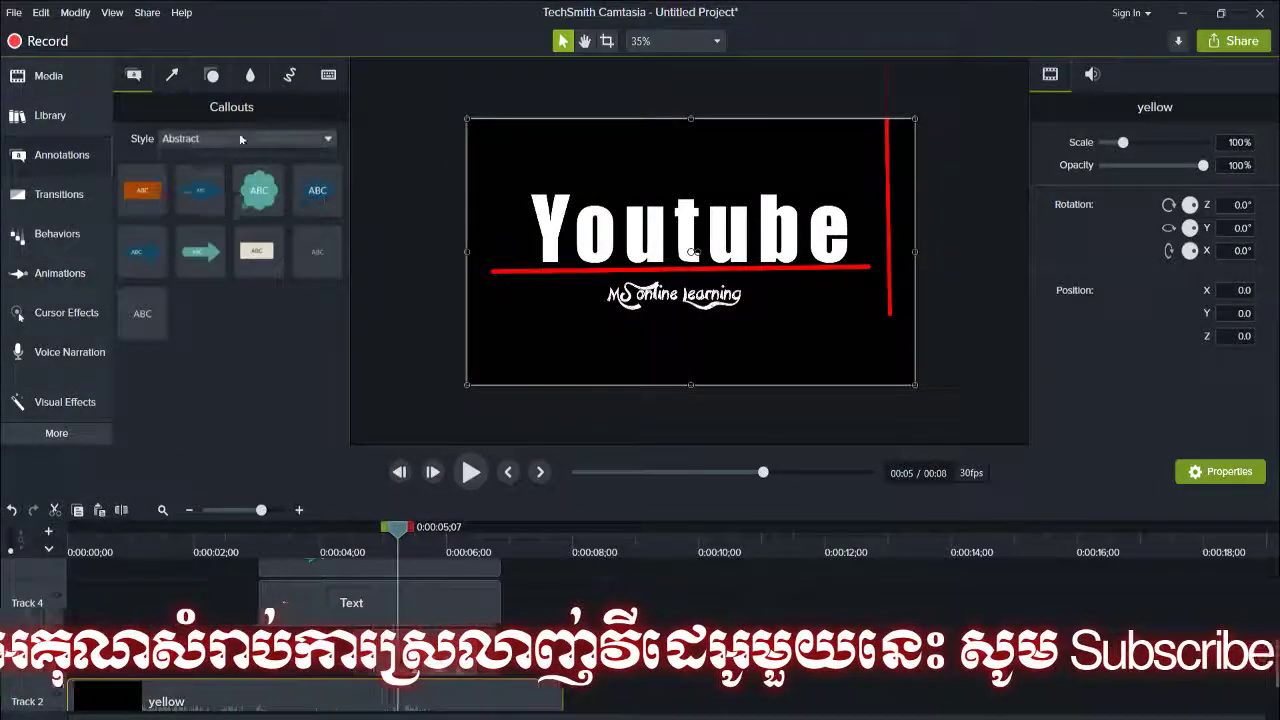
click(211, 74)
mouse_move(315, 188)
mouse_down()
mouse_move(645, 245)
mouse_move(480, 307)
mouse_move(480, 292)
mouse_up()
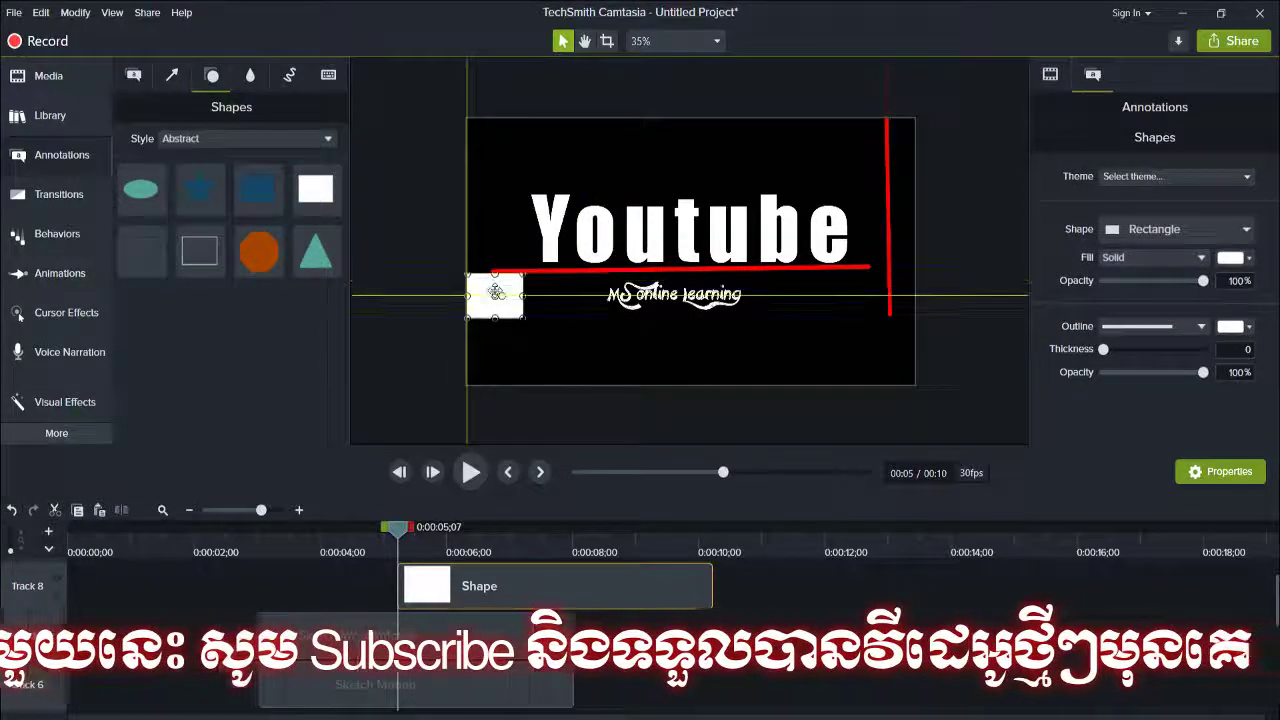
drag(480, 292, 877, 292)
Fill the rectangle solid black, fine-tune its position and left edge, and start its clip earlier
click(1232, 258)
click(1130, 450)
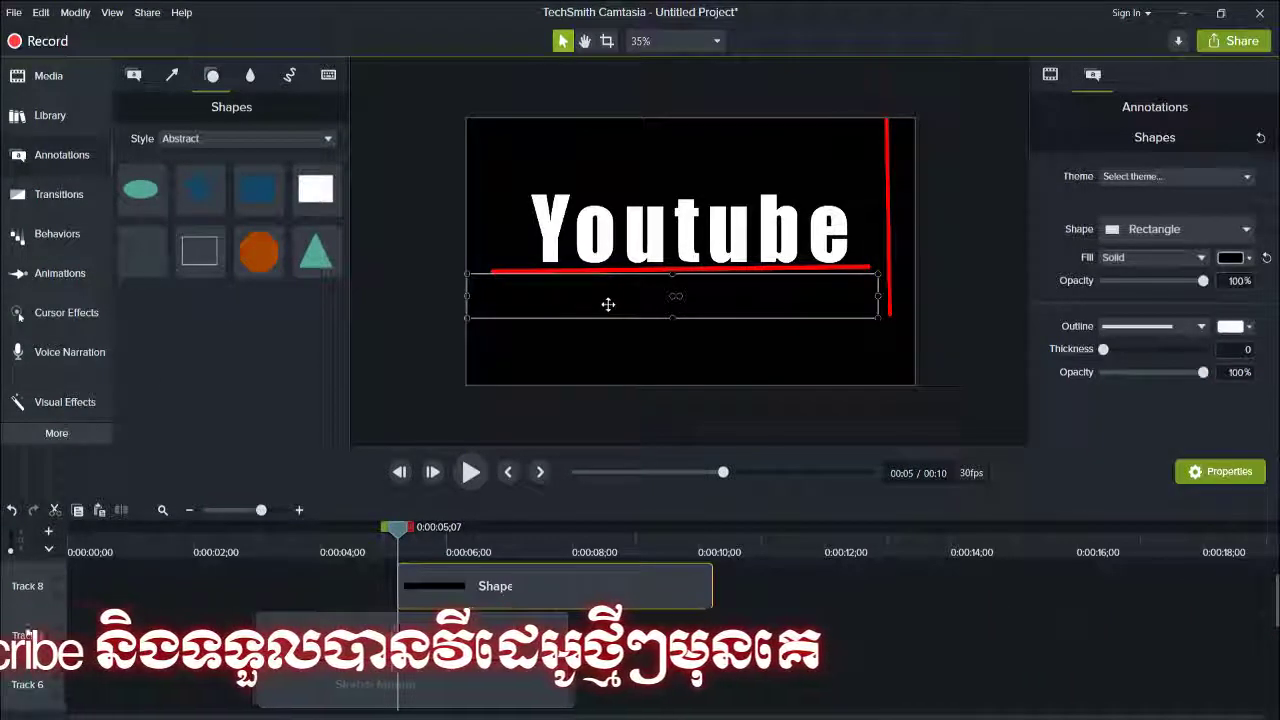
drag(606, 296, 606, 303)
drag(467, 303, 505, 309)
drag(481, 586, 341, 582)
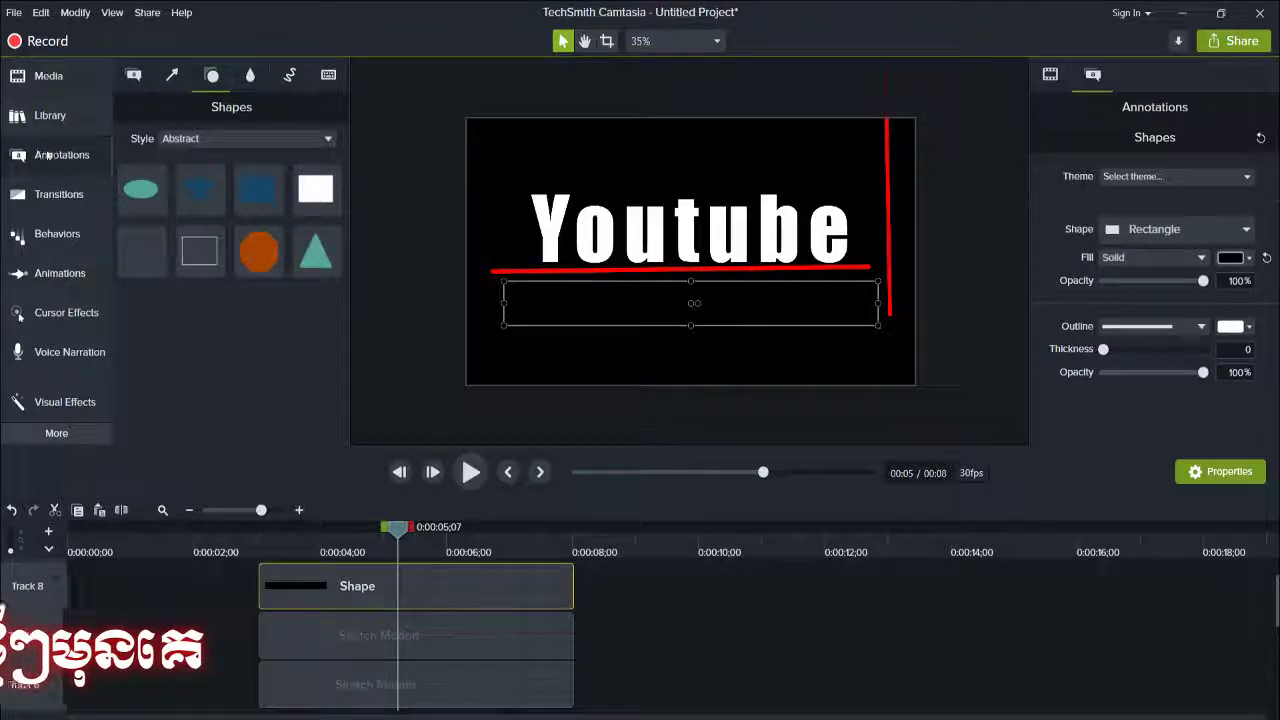
Animate the black rectangle sliding right to uncover the subtitle
click(60, 273)
drag(175, 125, 290, 596)
drag(505, 302, 619, 302)
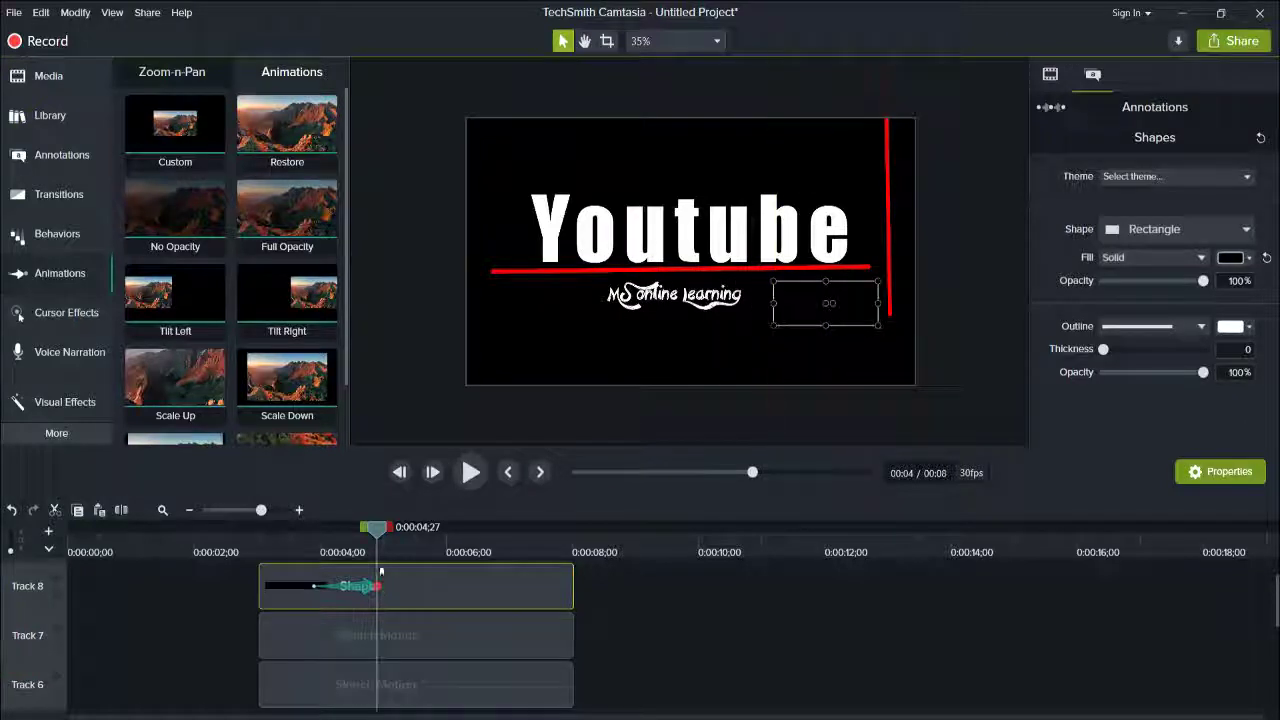
drag(378, 530, 263, 530)
click(470, 472)
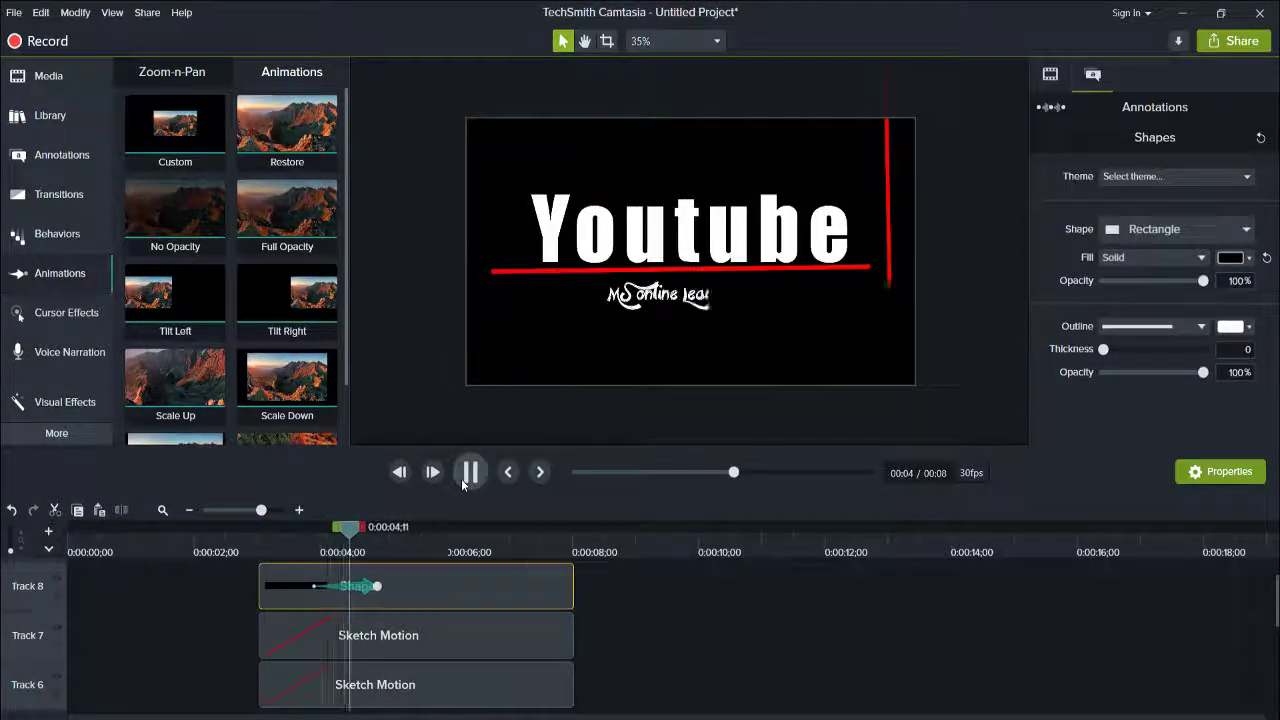
click(480, 474)
Lengthen the slide animation and trim the rectangle clip's end shorter, replaying the reveal
drag(380, 587, 470, 587)
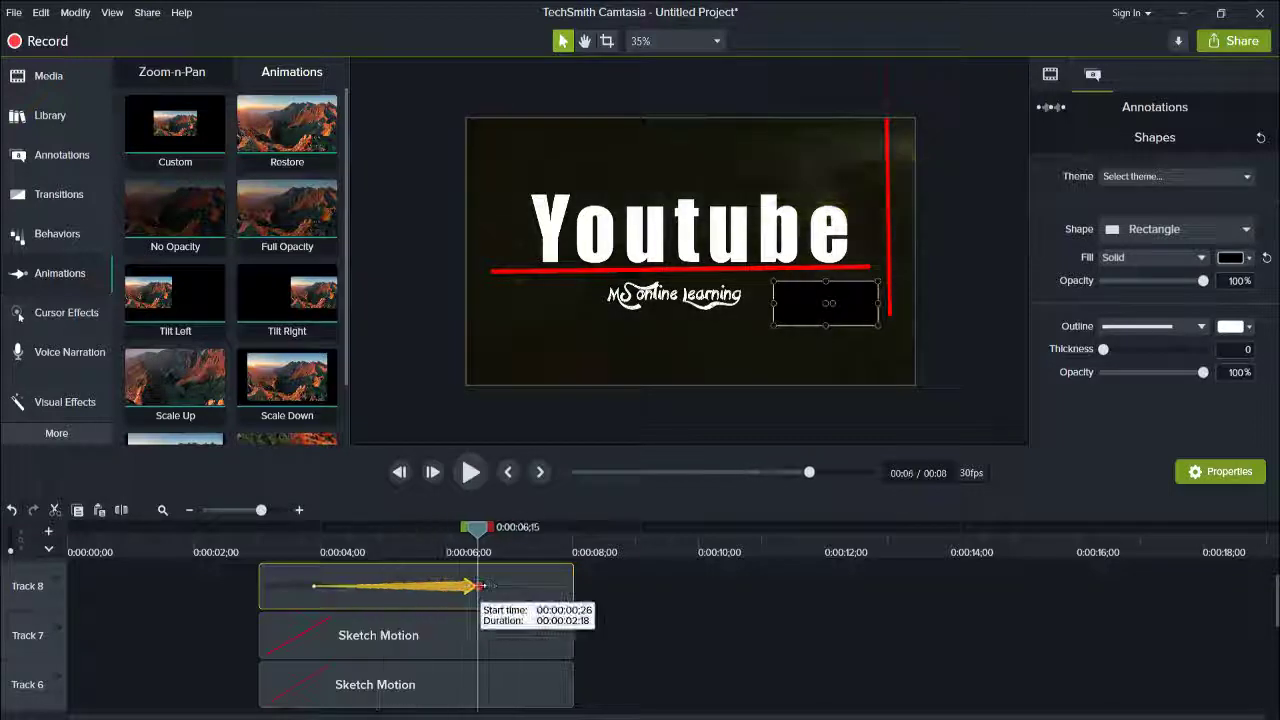
drag(314, 587, 262, 587)
key(space)
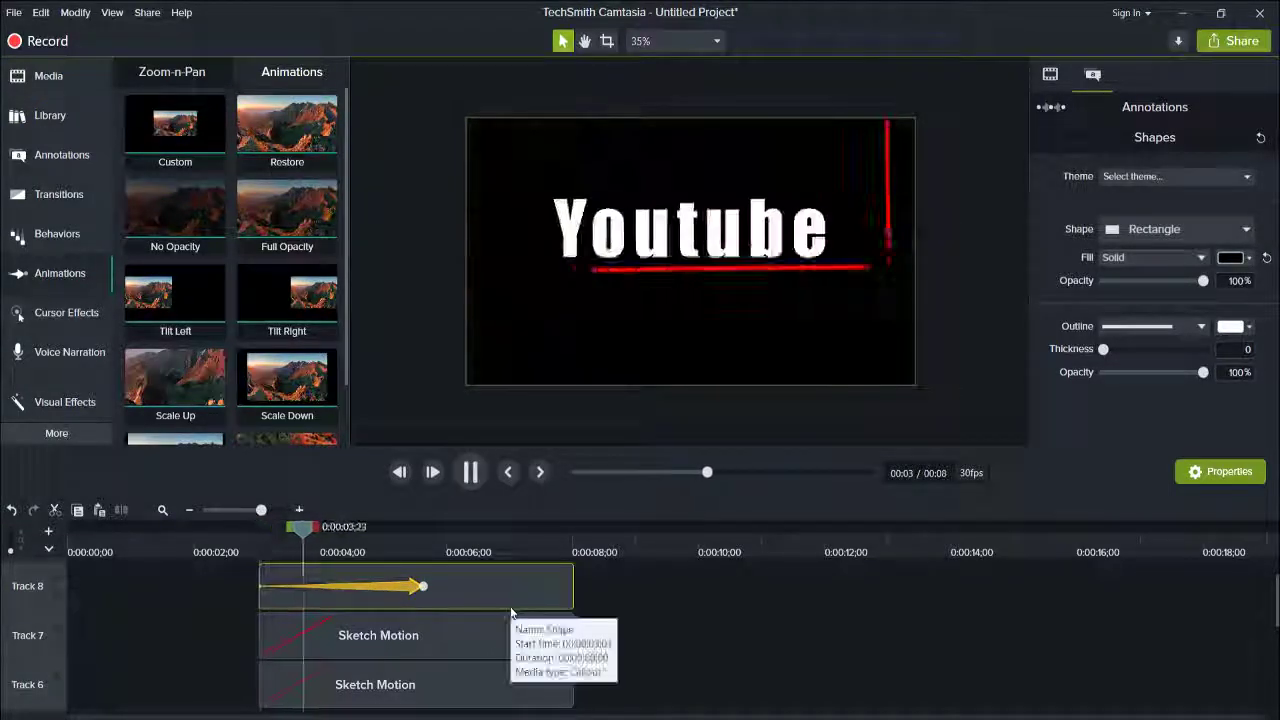
key(space)
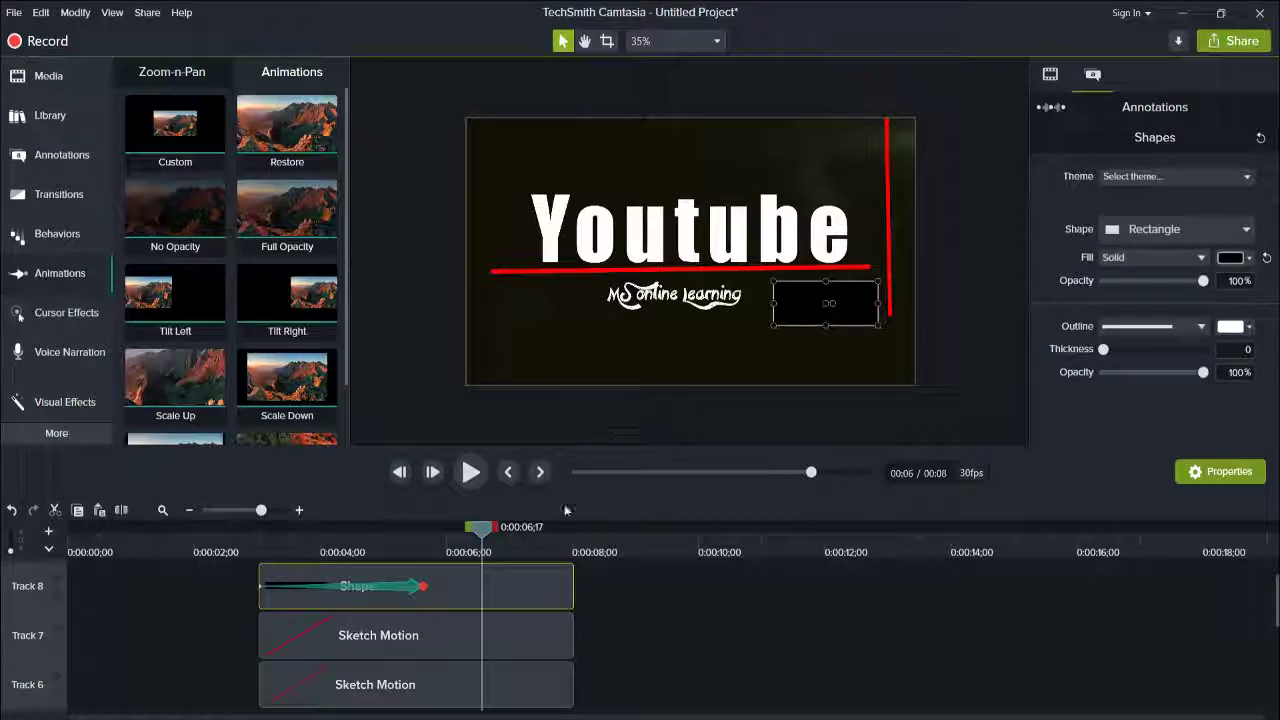
drag(573, 588, 441, 584)
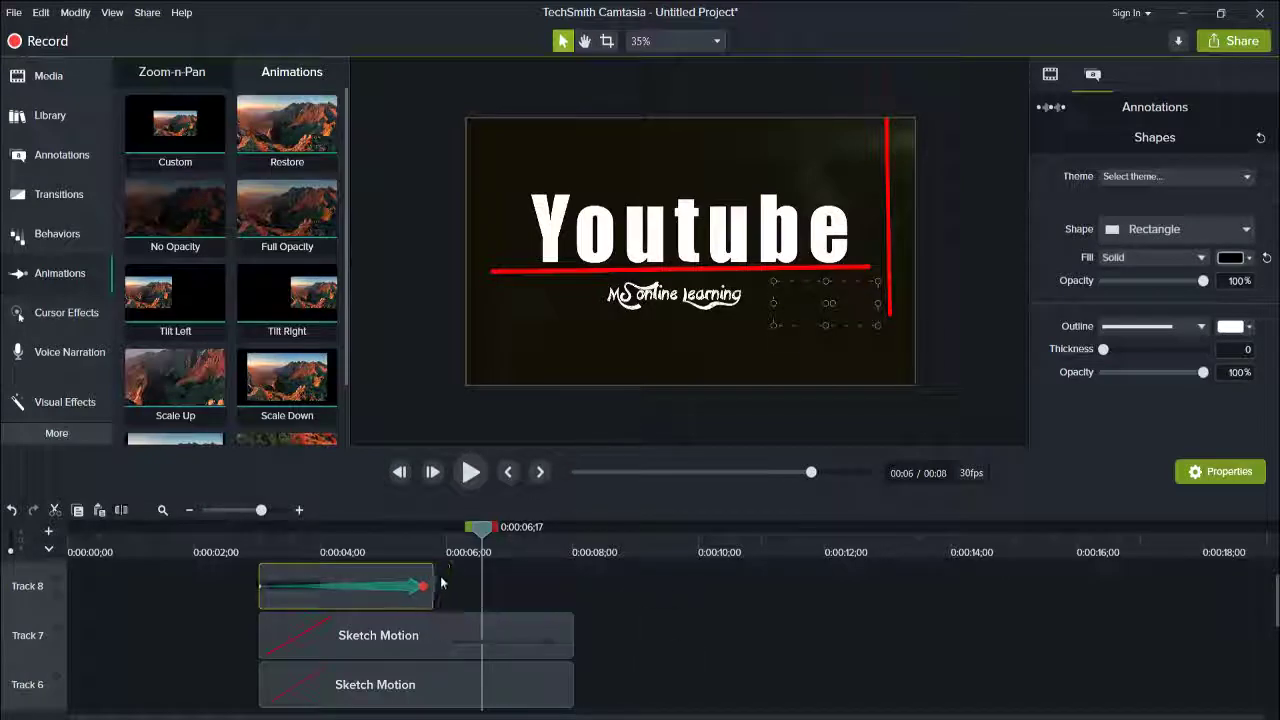
click(265, 545)
key(space)
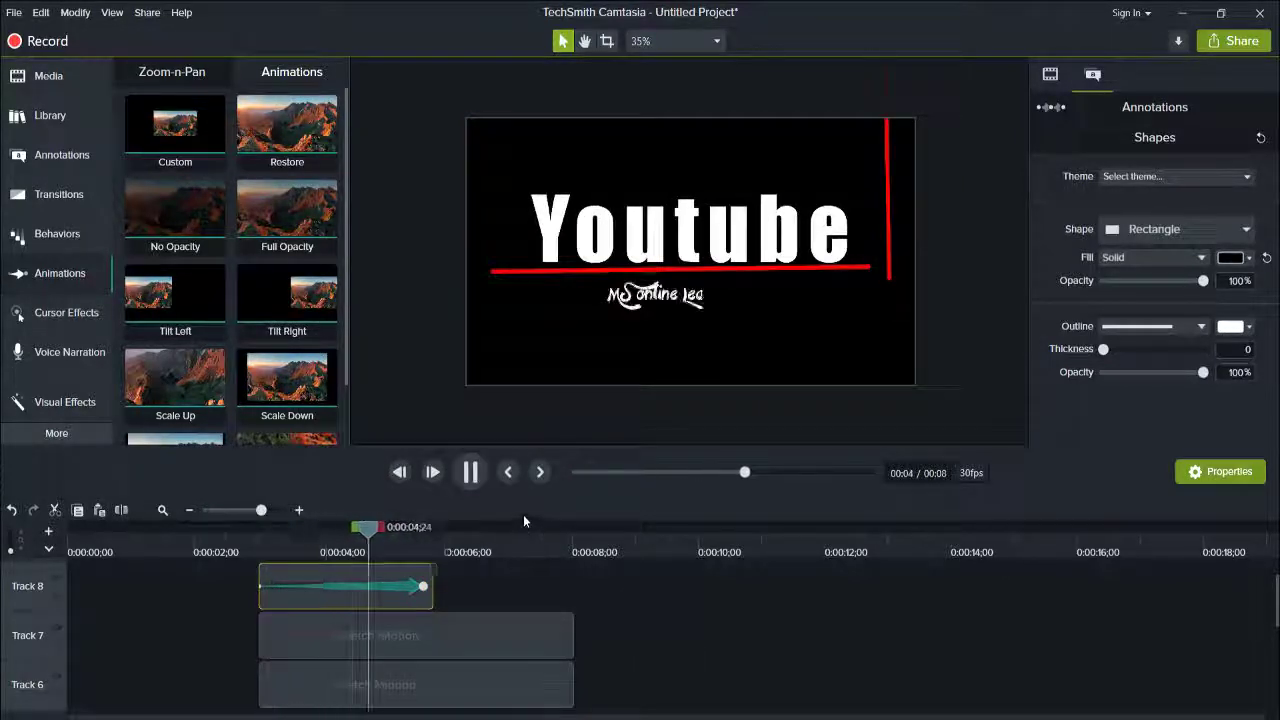
key(space)
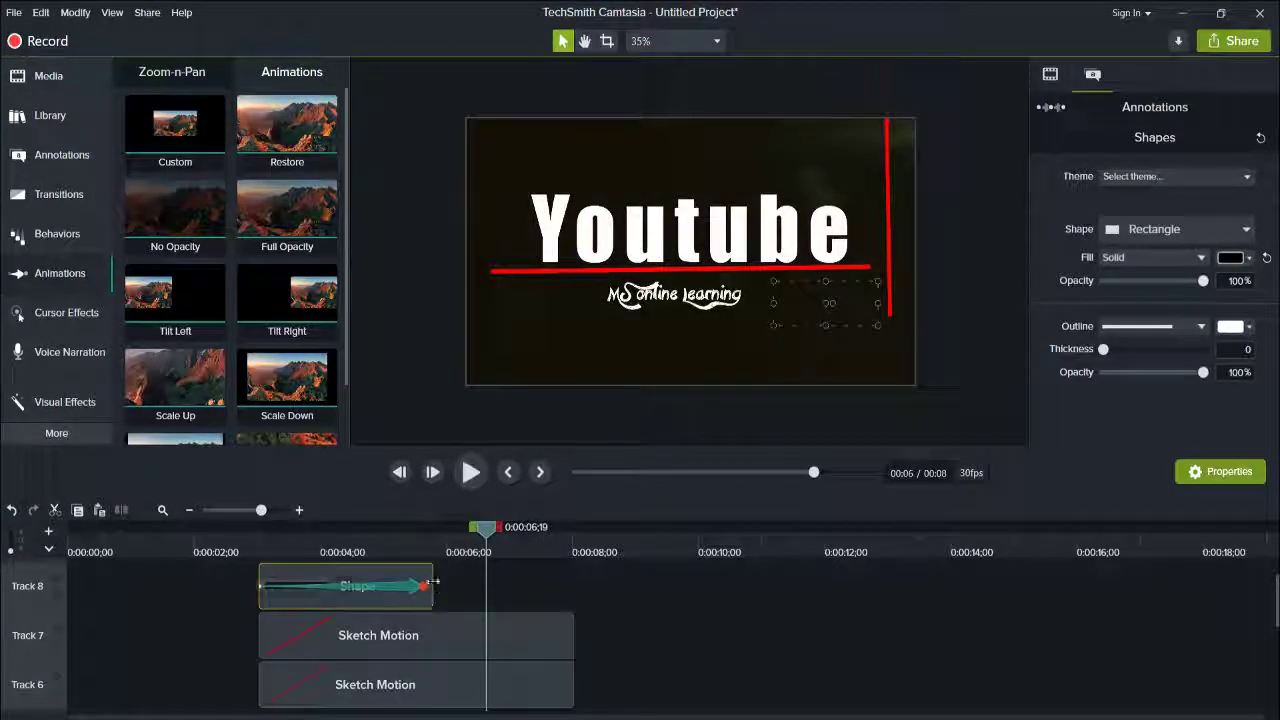
drag(433, 581, 391, 584)
click(265, 545)
key(space)
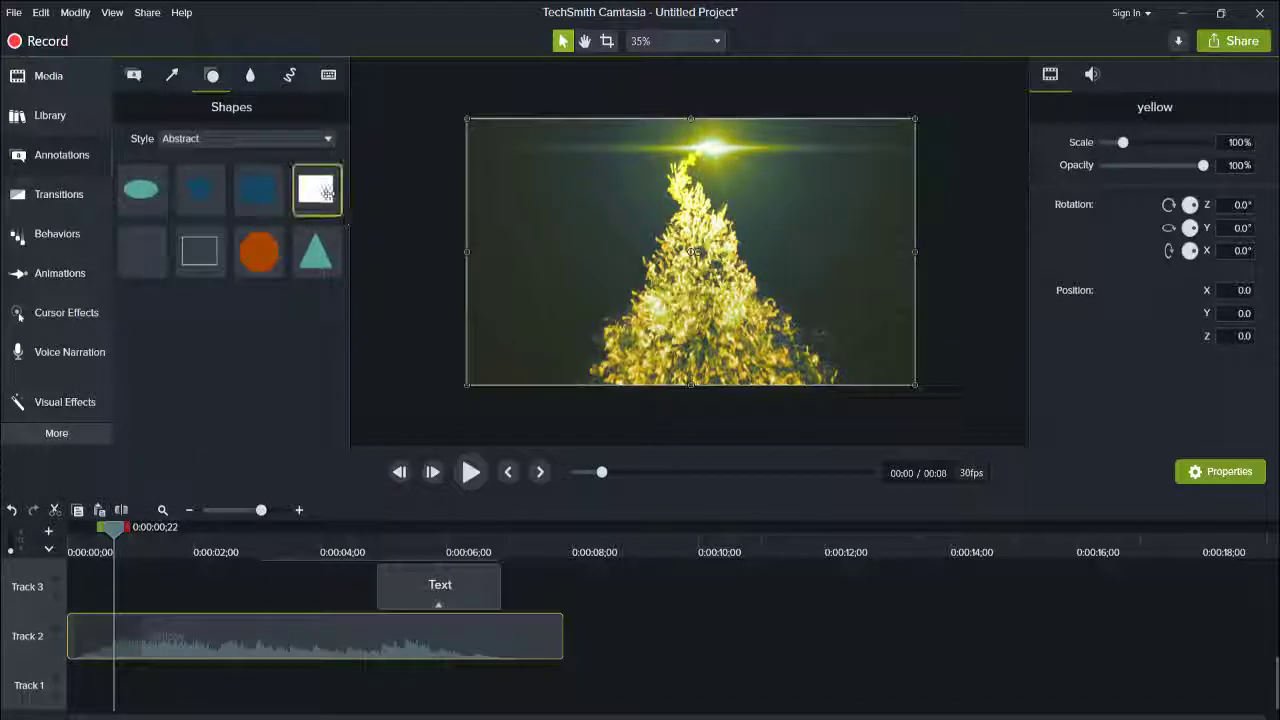
Add a full-frame rectangle with a red fill at reduced opacity
mouse_move(494, 233)
mouse_down()
mouse_move(505, 190)
mouse_move(917, 385)
mouse_up()
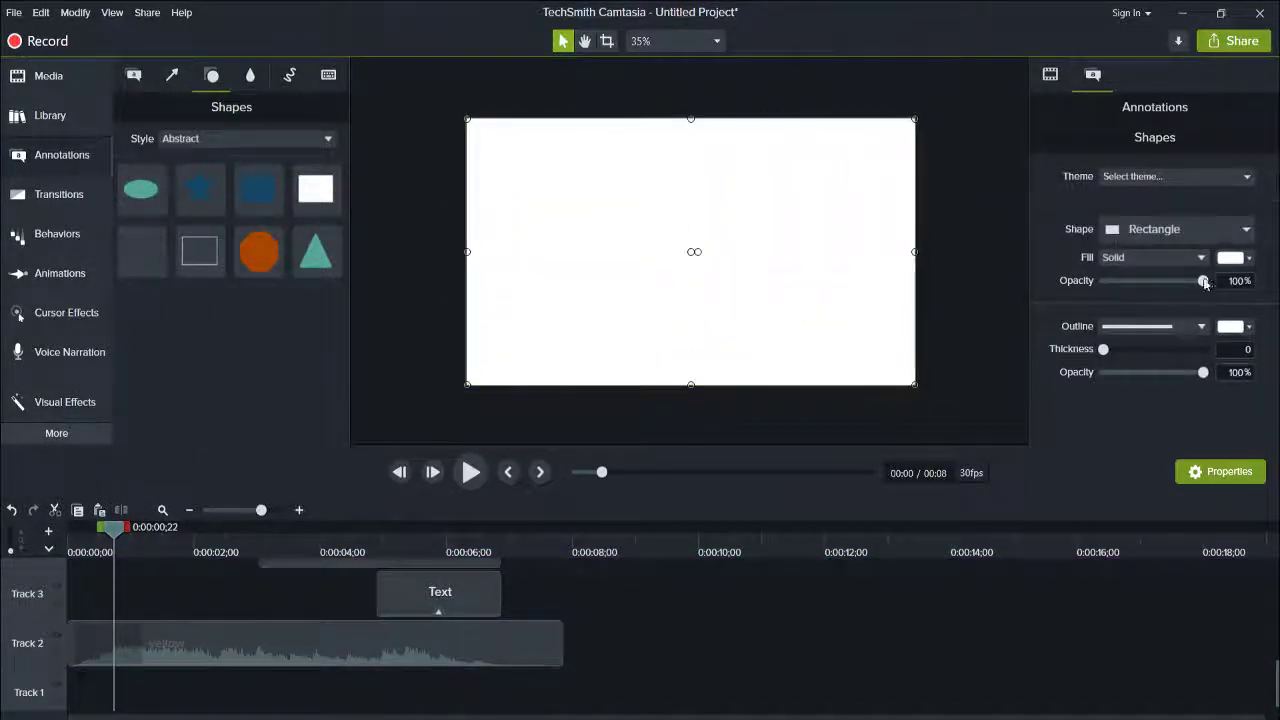
drag(1203, 281, 1127, 281)
click(1232, 257)
click(1217, 337)
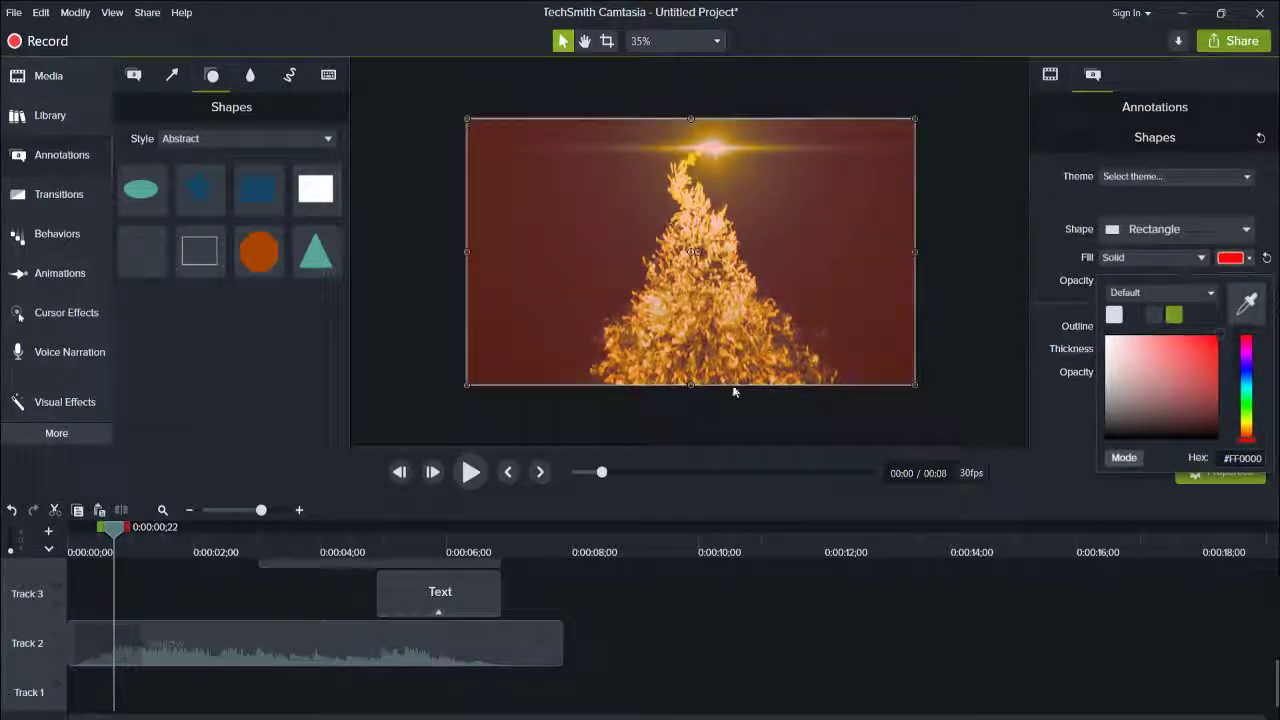
click(70, 548)
key(space)
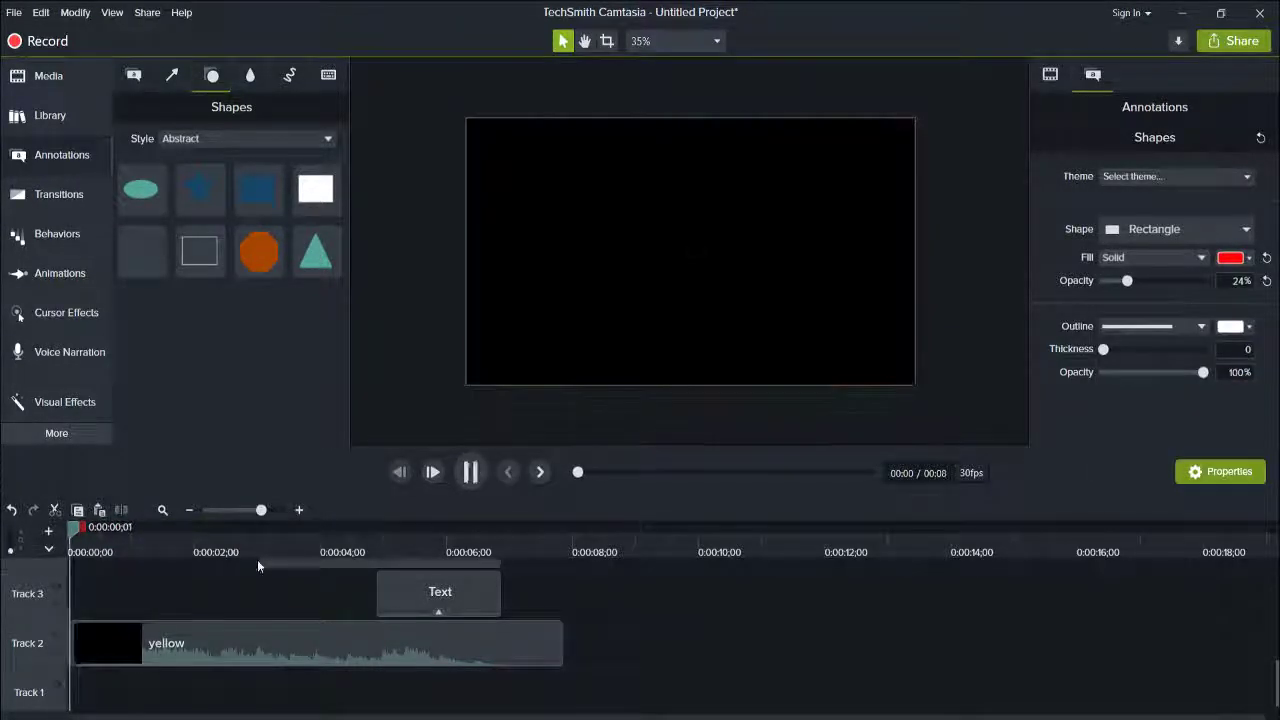
Move the overlay clip to start at 0:00 and lower its opacity to about 10%
scroll(165, 628, up, 1)
drag(160, 622, 114, 622)
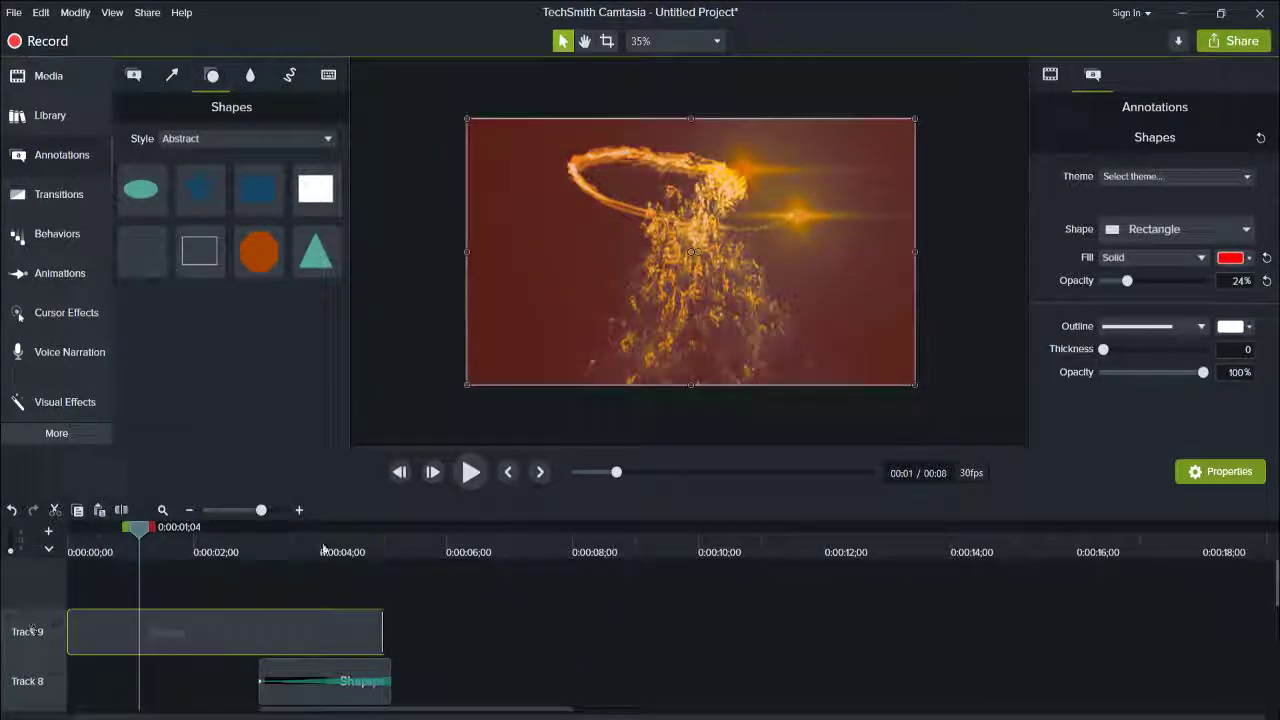
click(68, 548)
key(space)
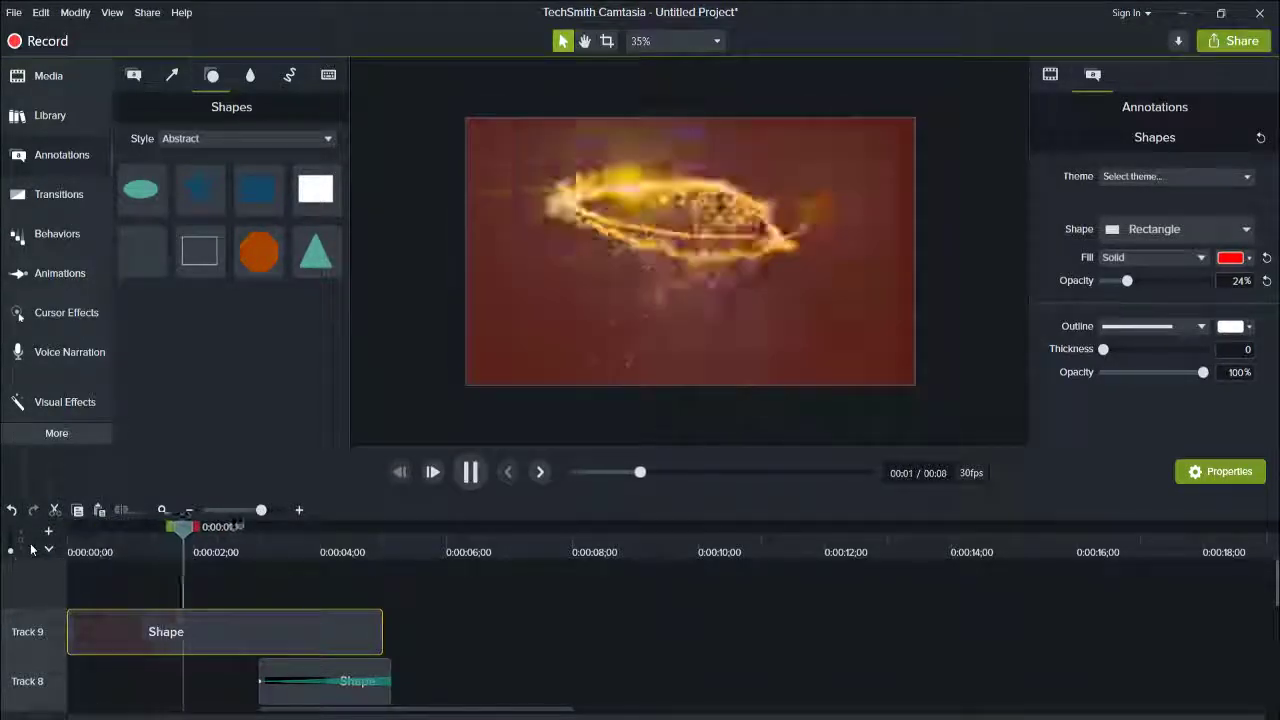
key(space)
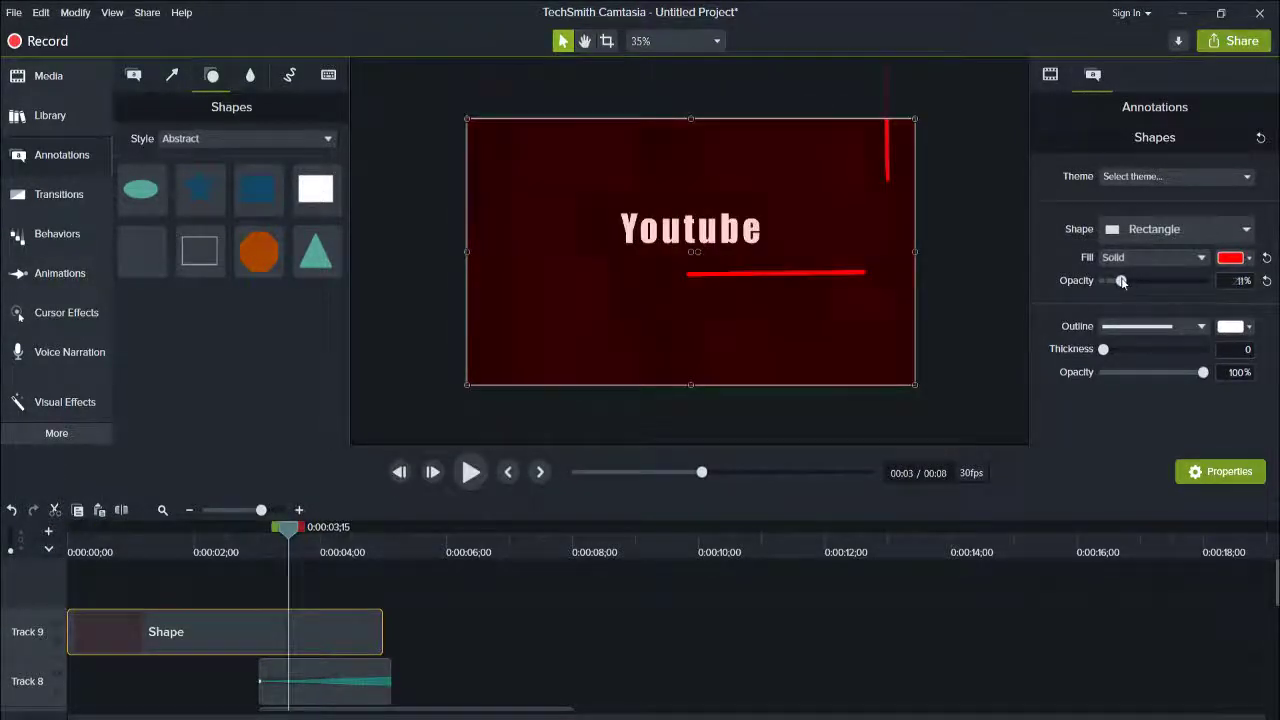
drag(283, 532, 68, 532)
Make the overlay blue (#003CFF) at 16% opacity and preview it from the start
key(space)
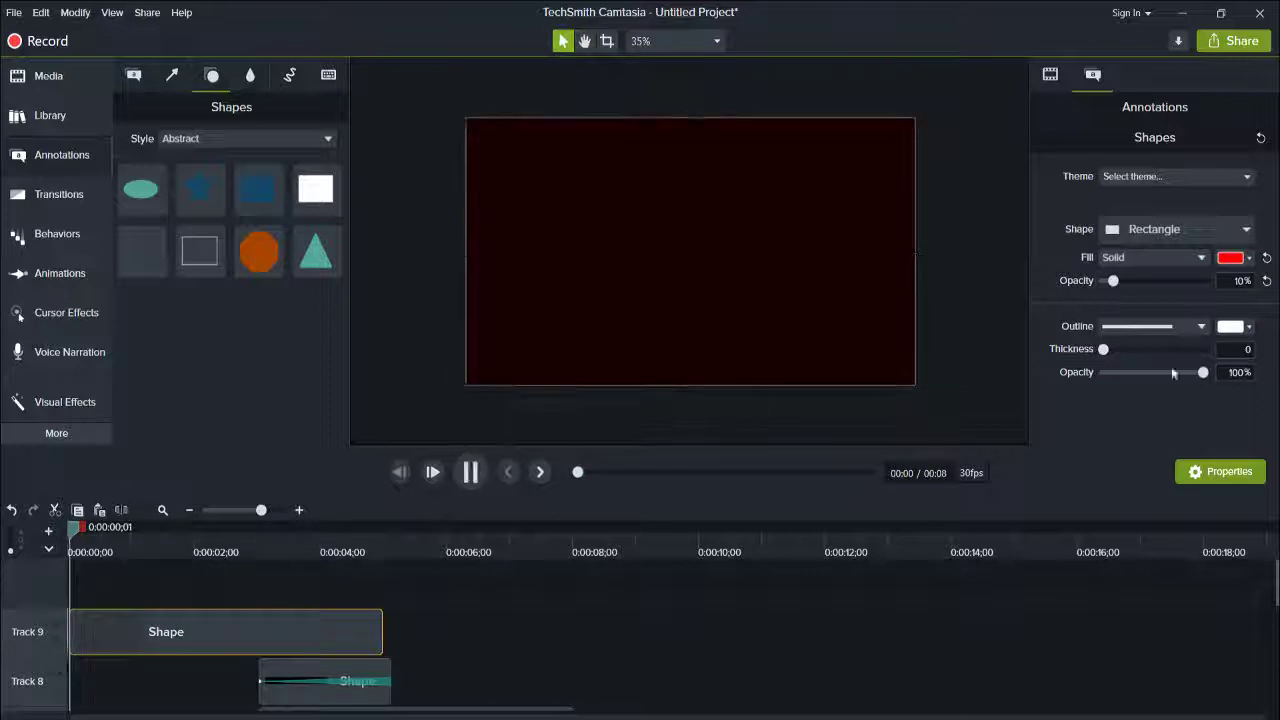
key(space)
drag(1113, 281, 1119, 283)
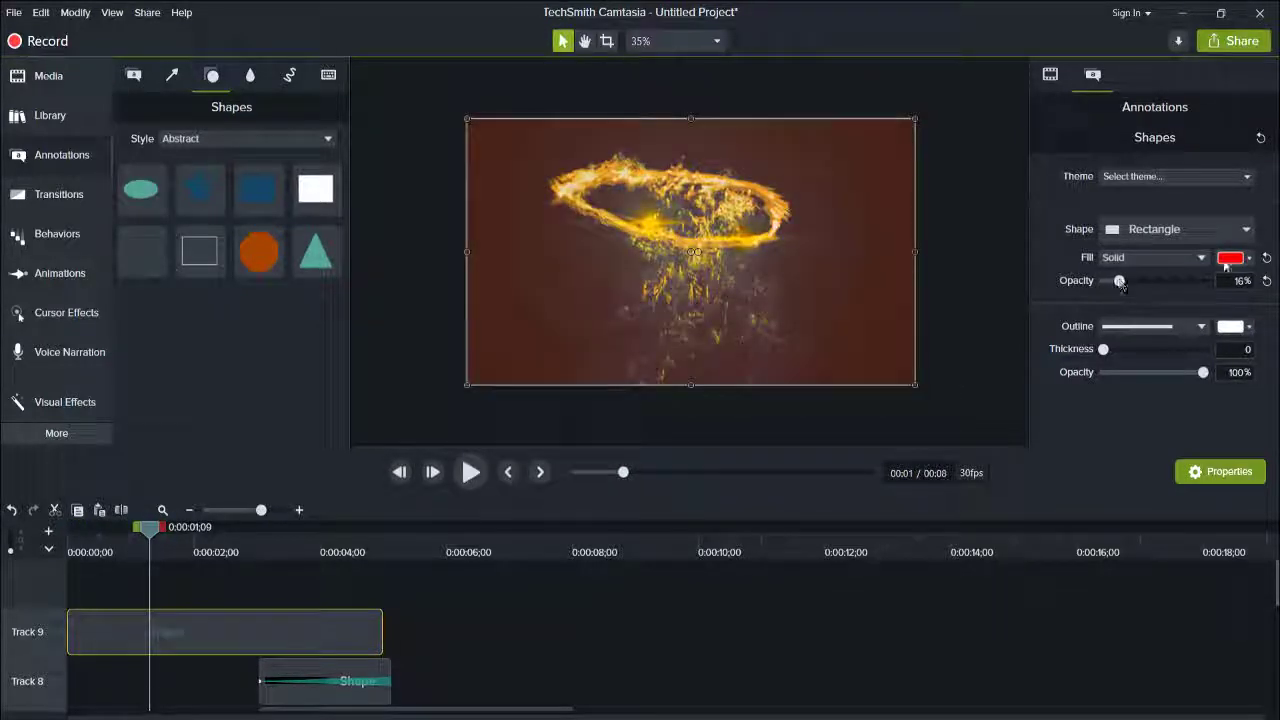
click(1229, 259)
drag(1248, 379, 1220, 379)
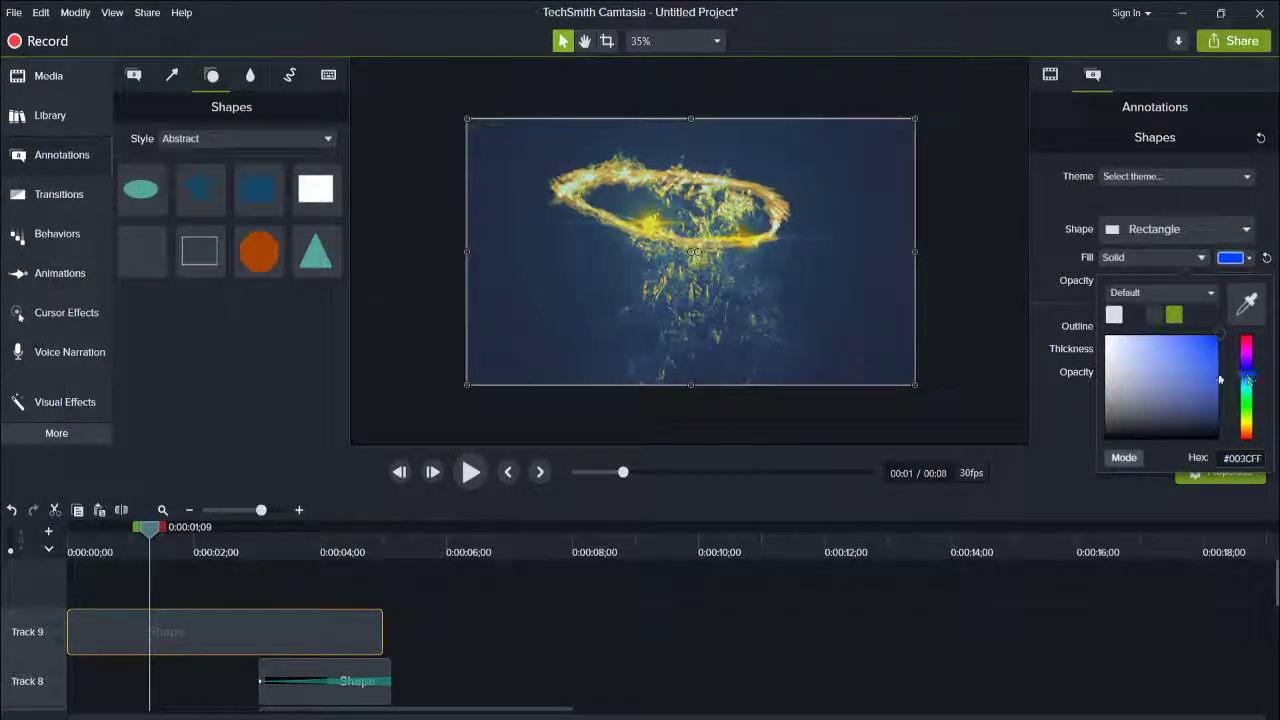
click(1174, 233)
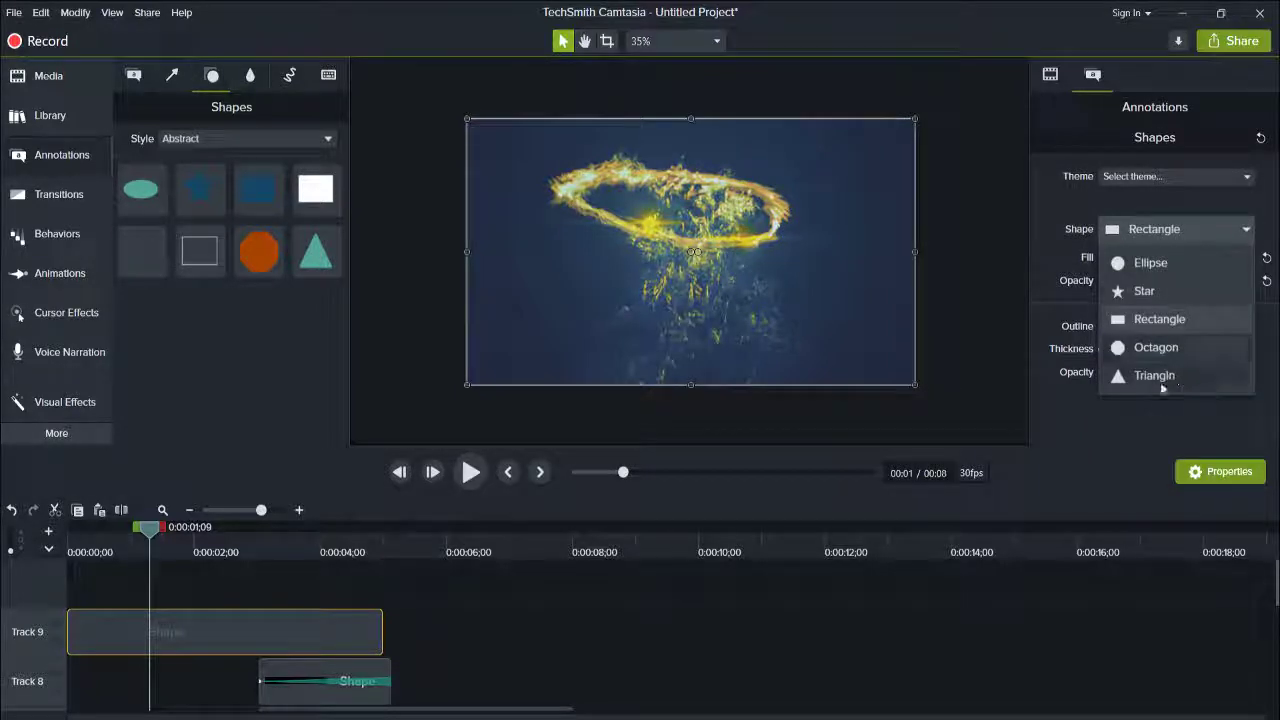
click(786, 476)
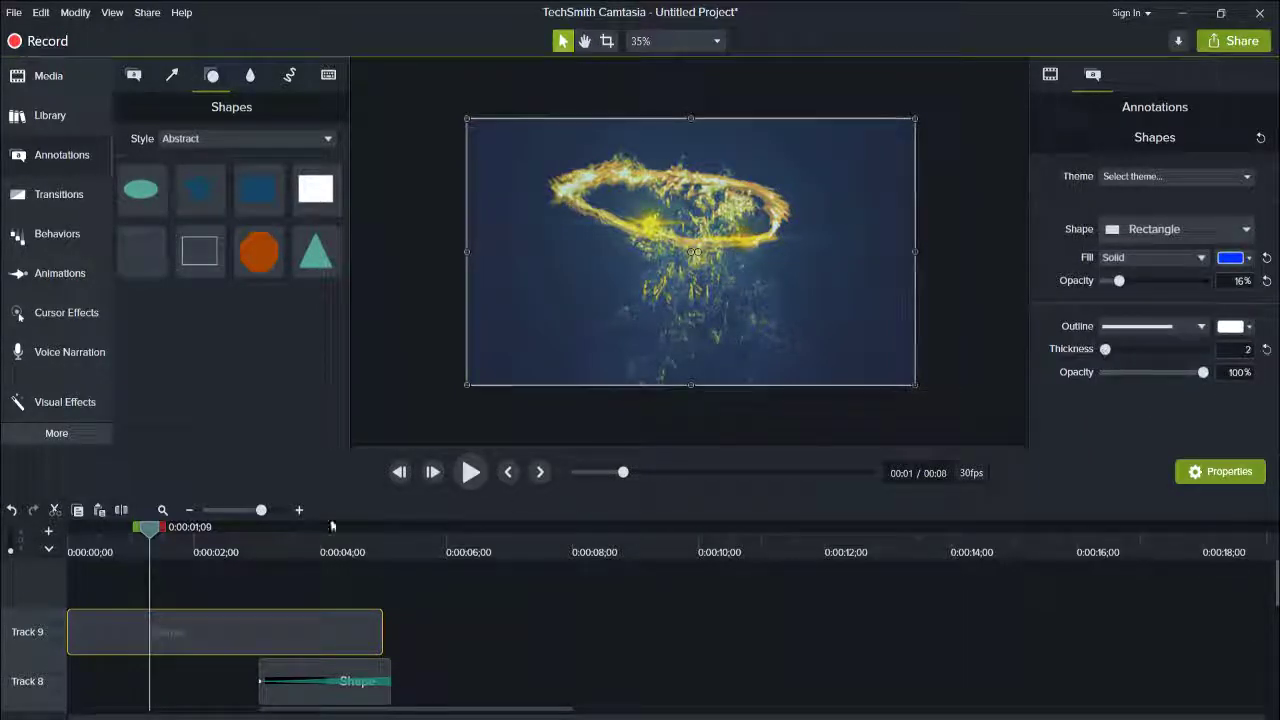
key(ctrl+Home)
key(space)
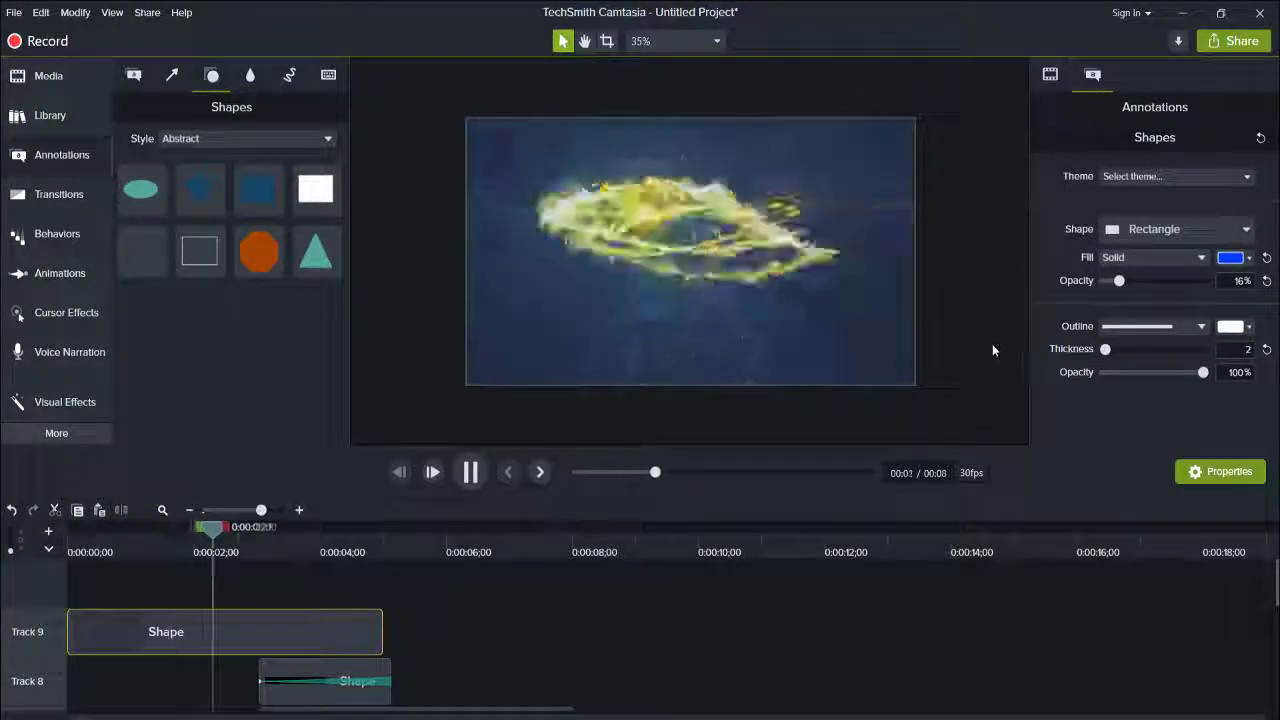
key(space)
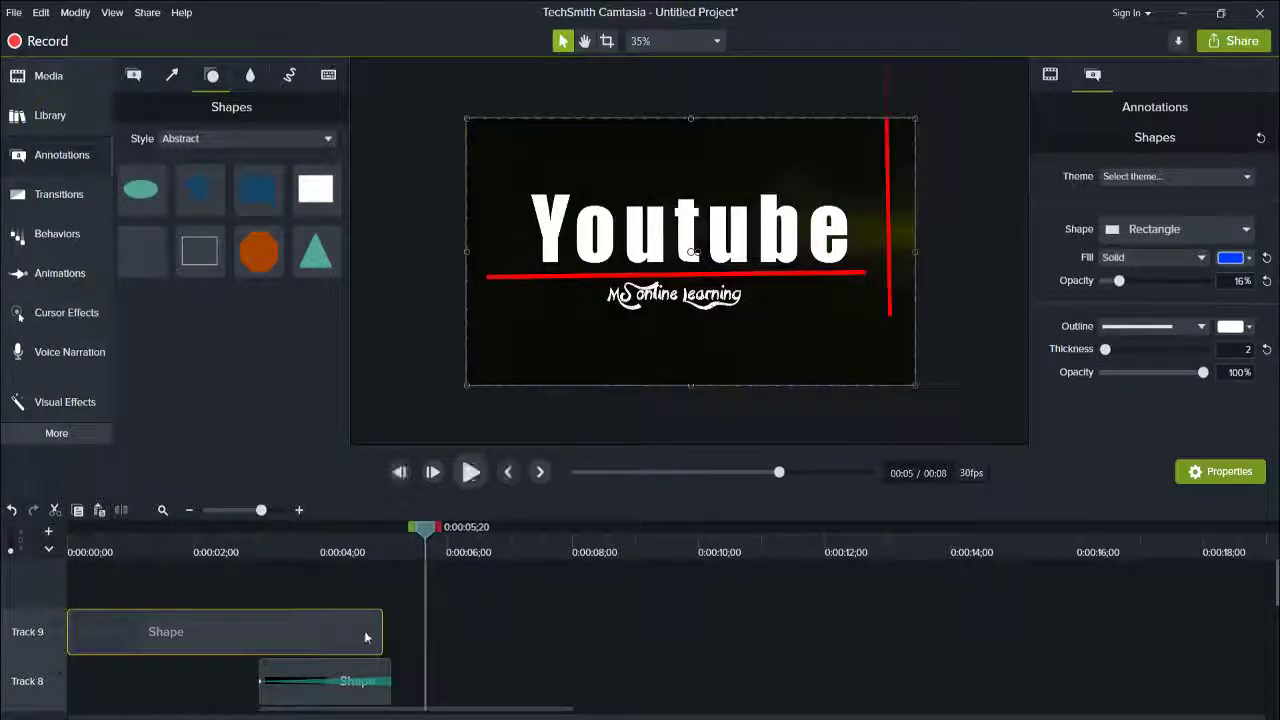
scroll(364, 630, down, 1)
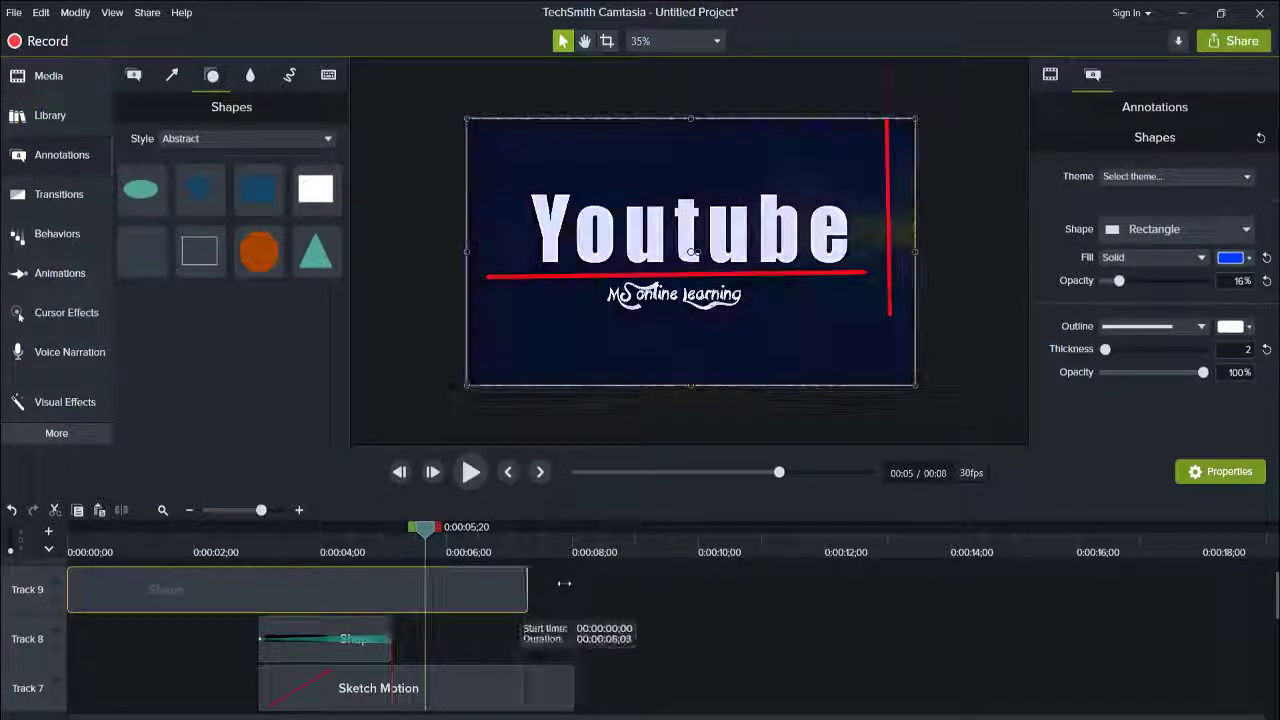